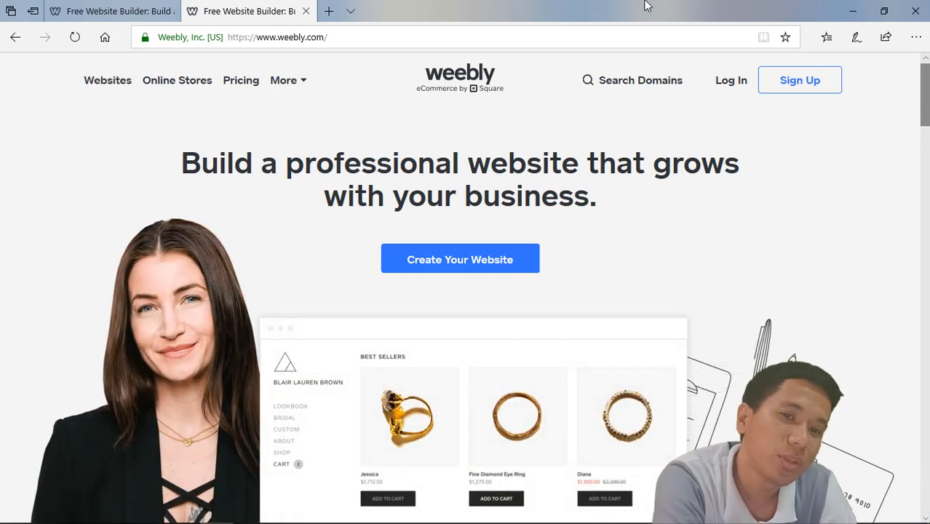
pyautogui.click(328, 11)
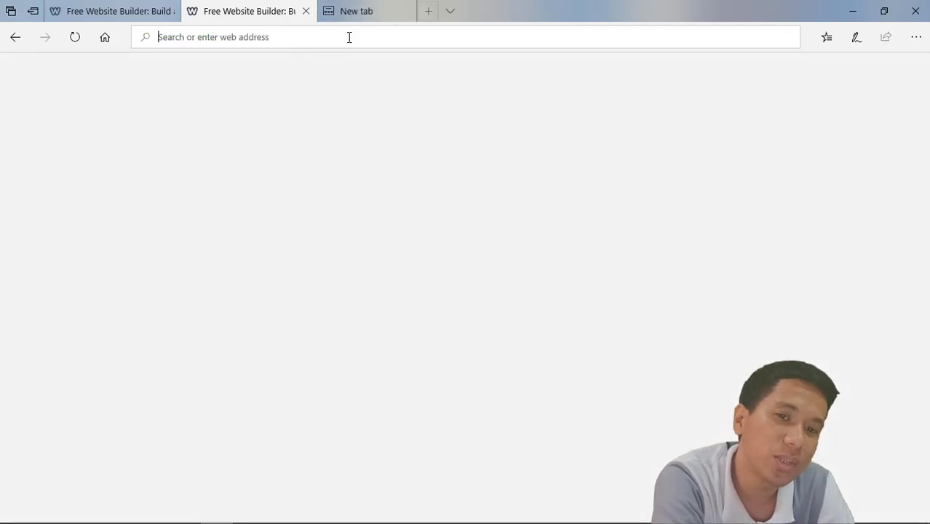
pyautogui.write('www.')
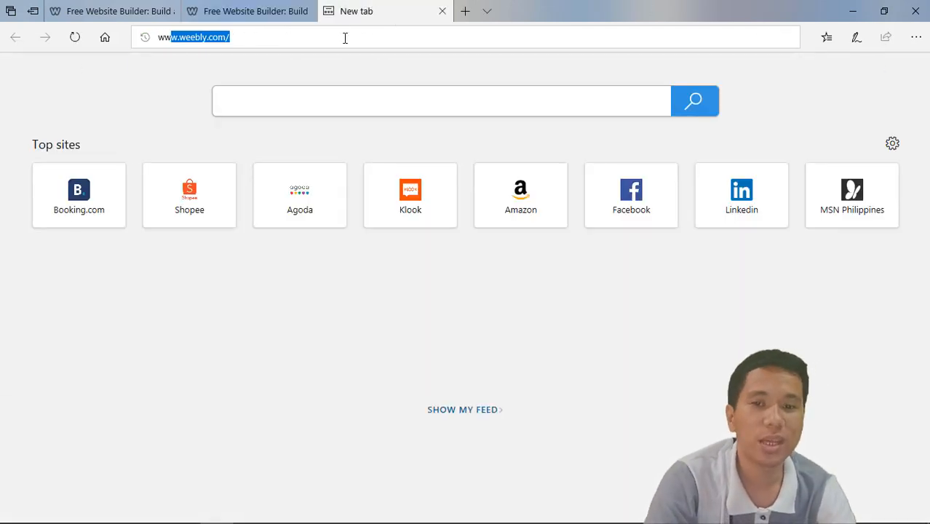
pyautogui.write('w')
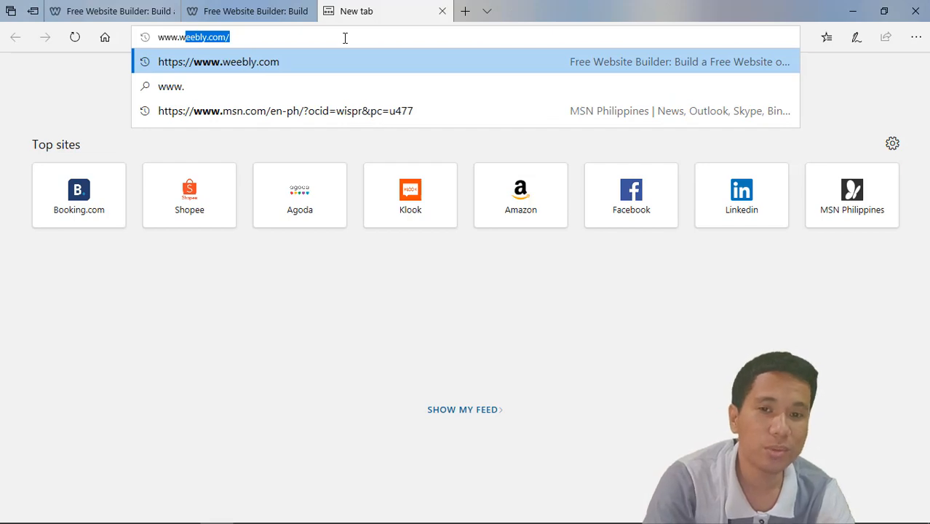
pyautogui.write('eebly')
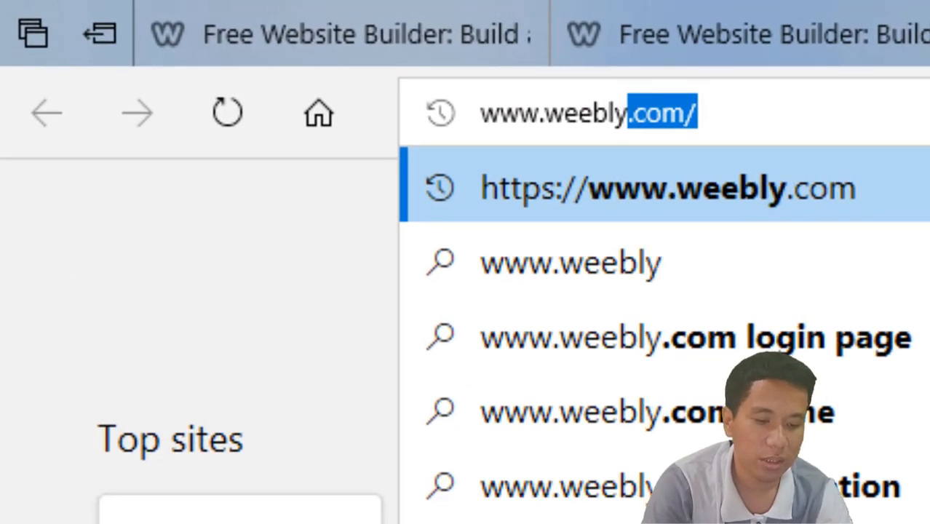
pyautogui.write('.com')
pyautogui.press('Return')
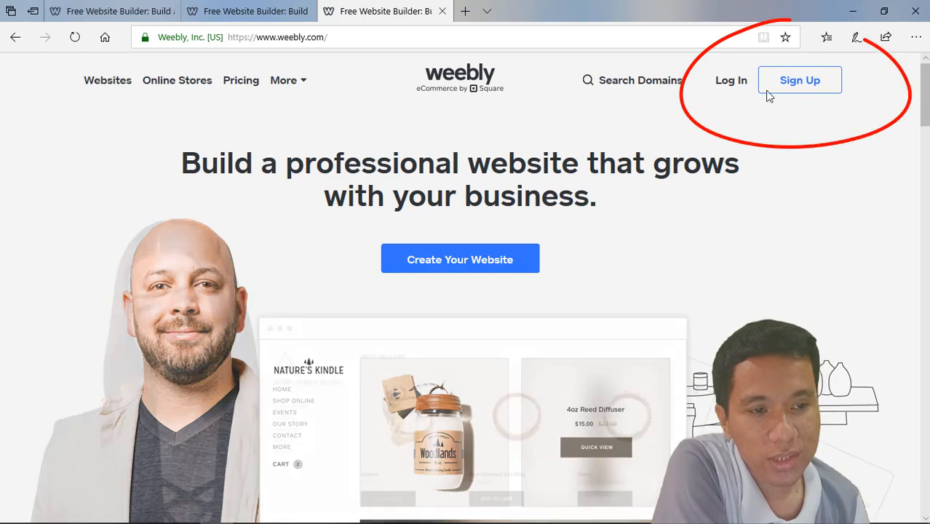
# Step: Open Weebly's sign-up form and enter the full name, e-mail address and password
pyautogui.click(800, 80)
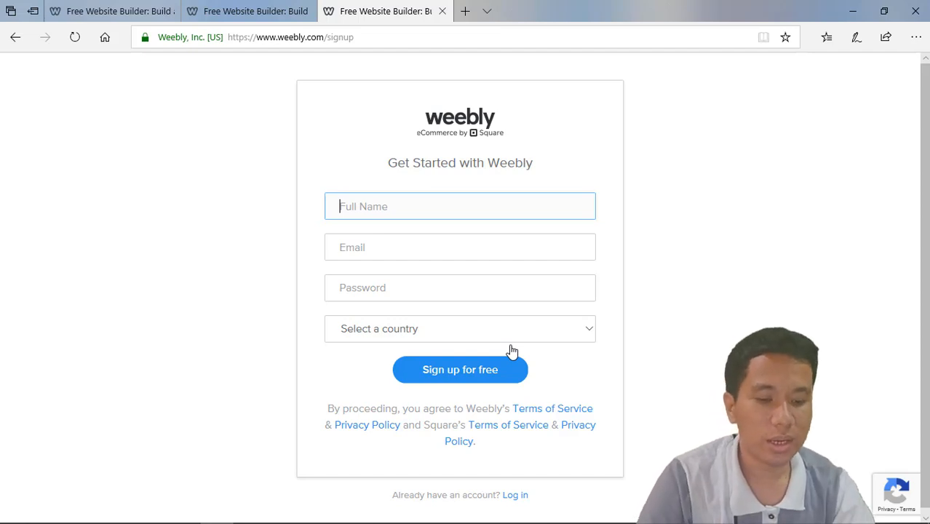
pyautogui.write('Grade 9')
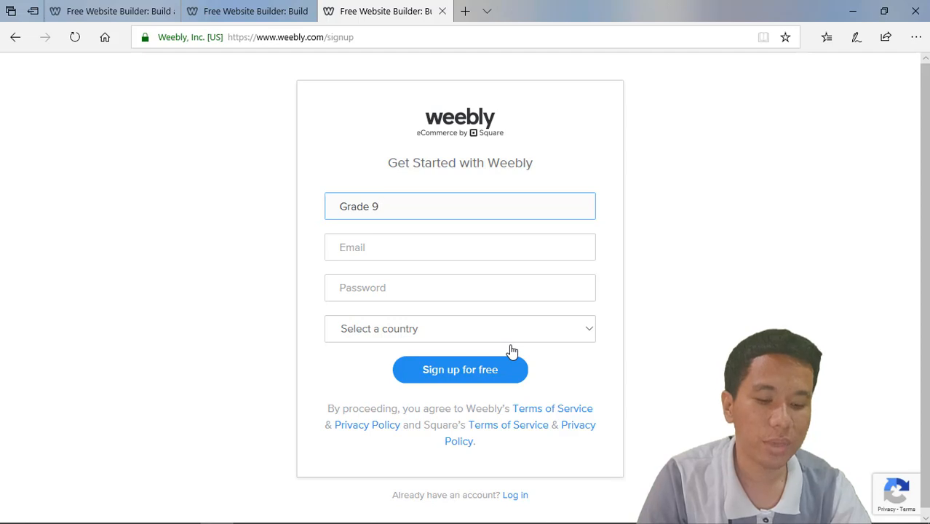
pyautogui.press('Tab')
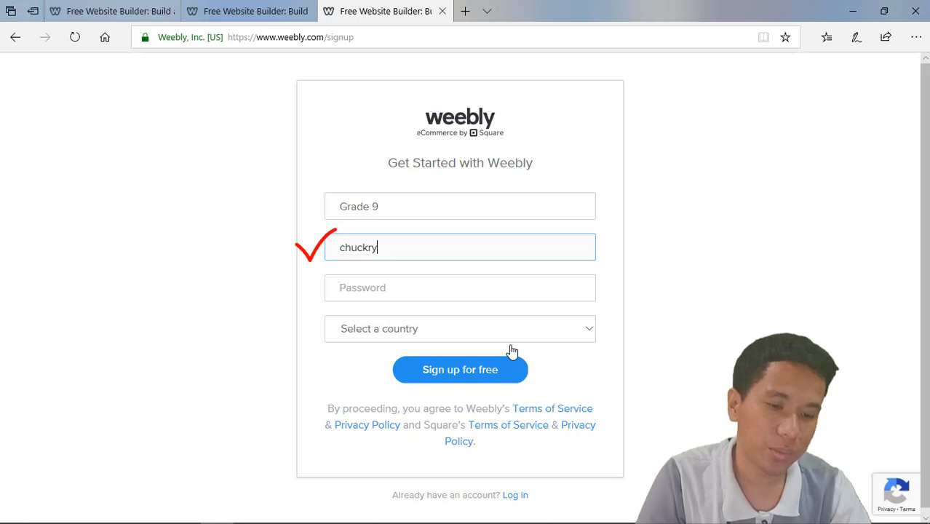
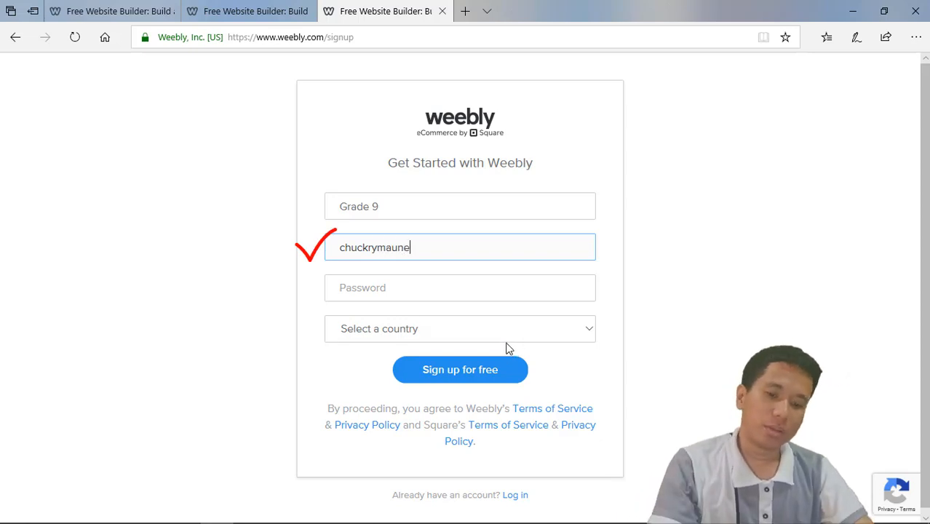
pyautogui.click(430, 292)
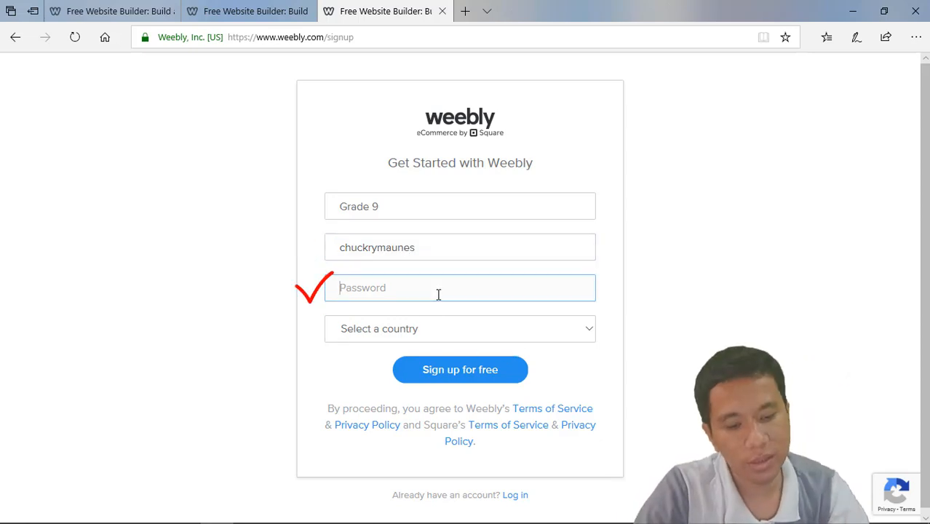
pyautogui.write('********')
# Step: Choose Australia as the country on the sign-up form
pyautogui.click(426, 338)
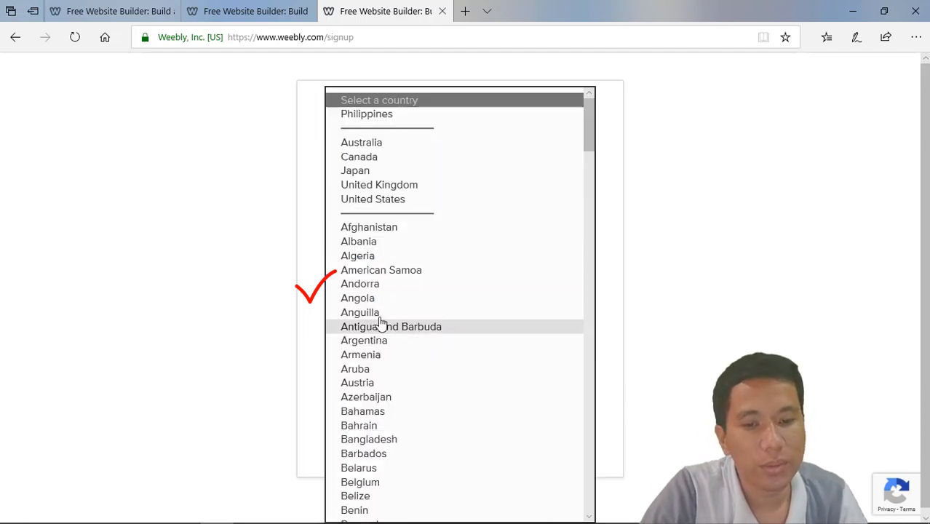
pyautogui.click(378, 143)
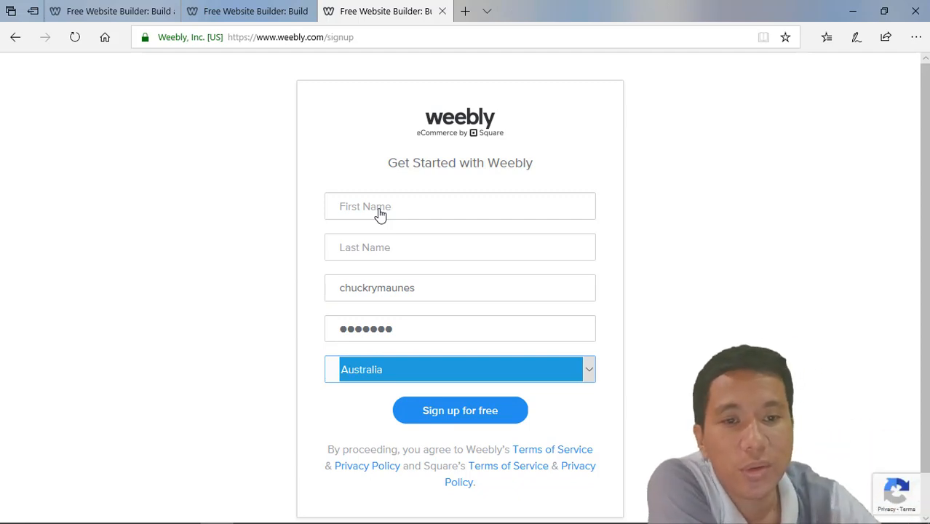
pyautogui.moveTo(393, 517)
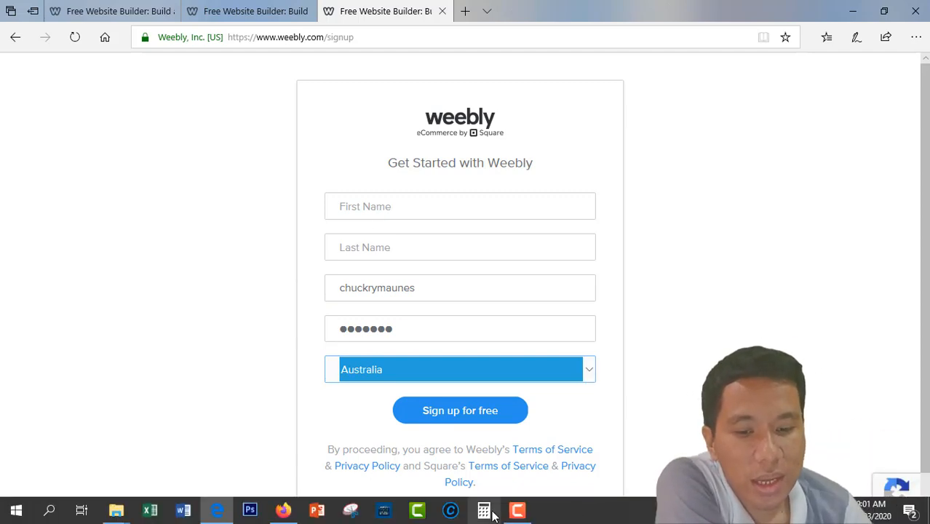
# Step: Choose 'I just need a website' and return to the Select a Theme page
pyautogui.click(284, 509)
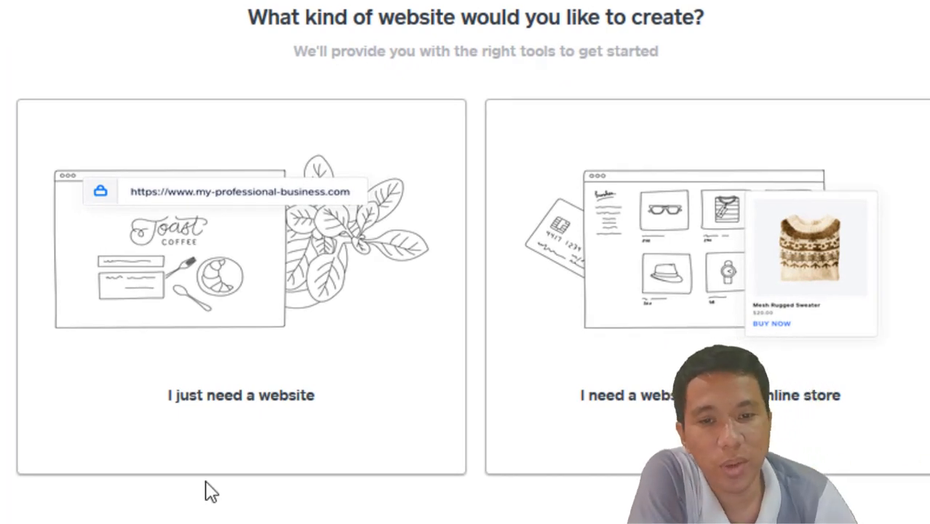
pyautogui.click(24, 255)
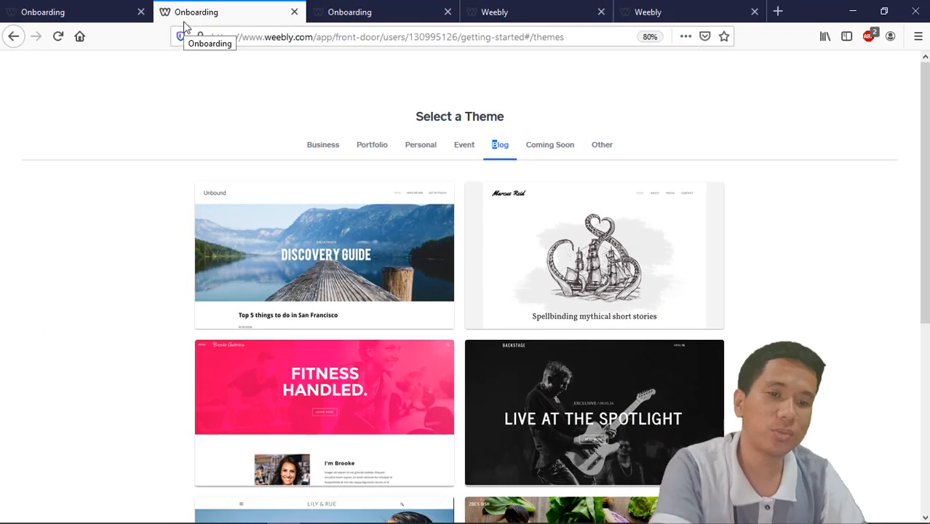
pyautogui.click(298, 110)
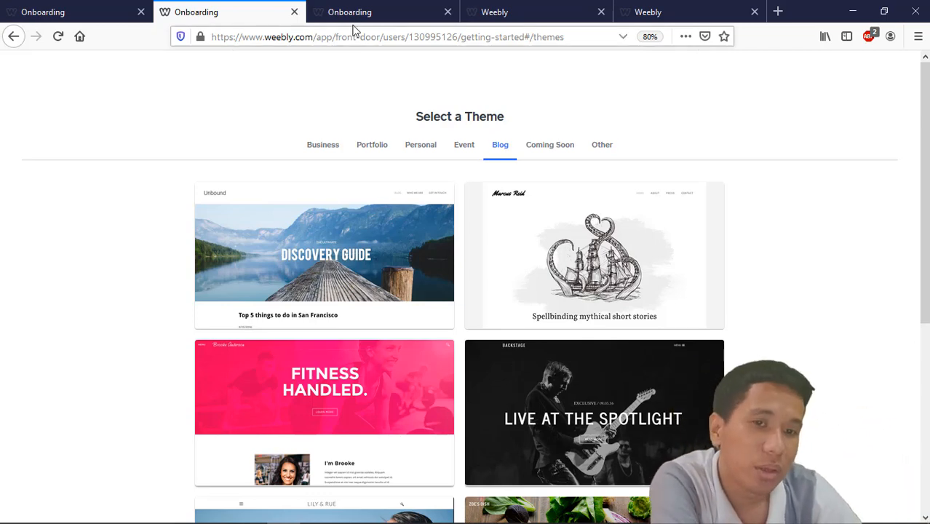
pyautogui.hotkey('ctrl', 'Tab')
pyautogui.click(504, 9)
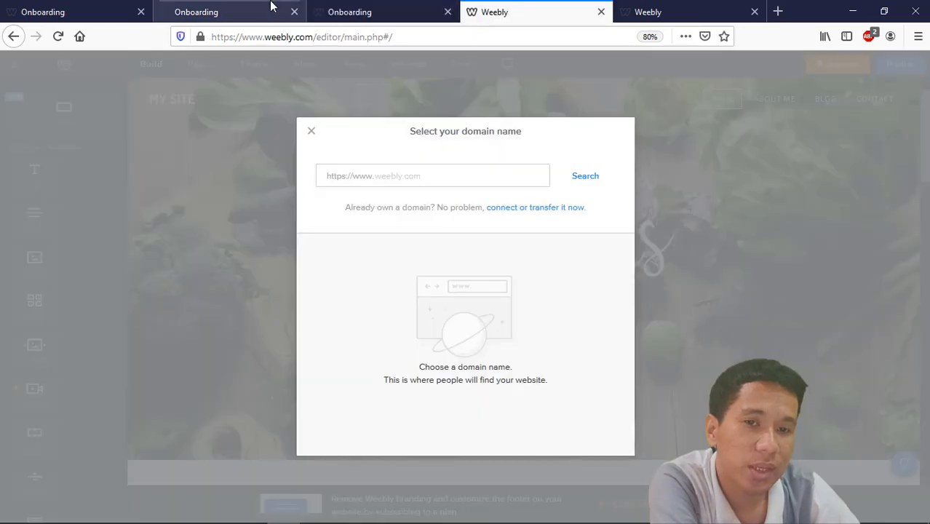
pyautogui.click(270, 8)
pyautogui.scroll(-5, 506, 226)
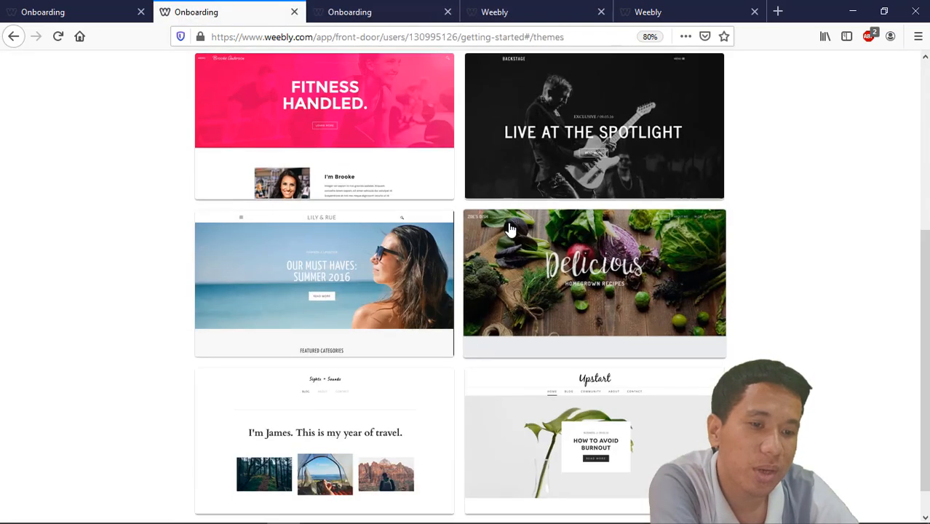
# Step: Pick the Delicious vegetable theme, start editing with it, and close the duplicate onboarding tabs
pyautogui.click(502, 255)
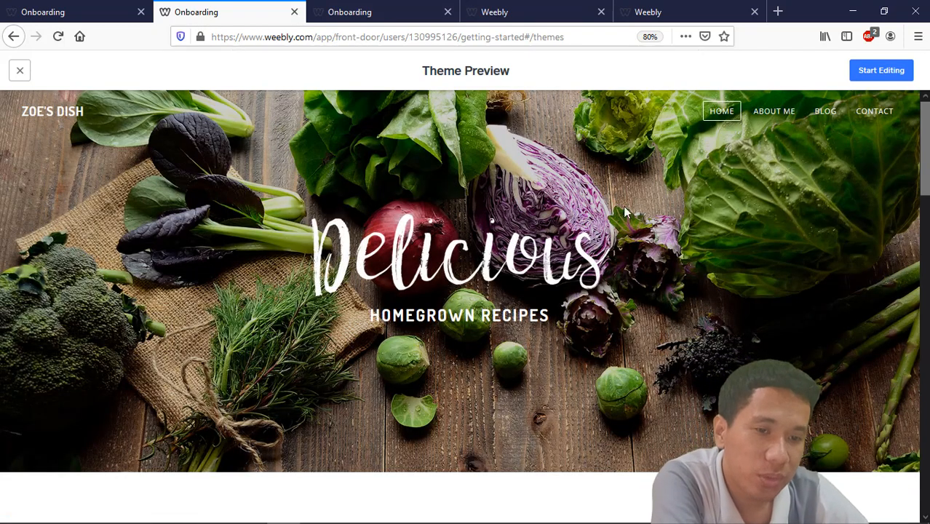
pyautogui.click(447, 12)
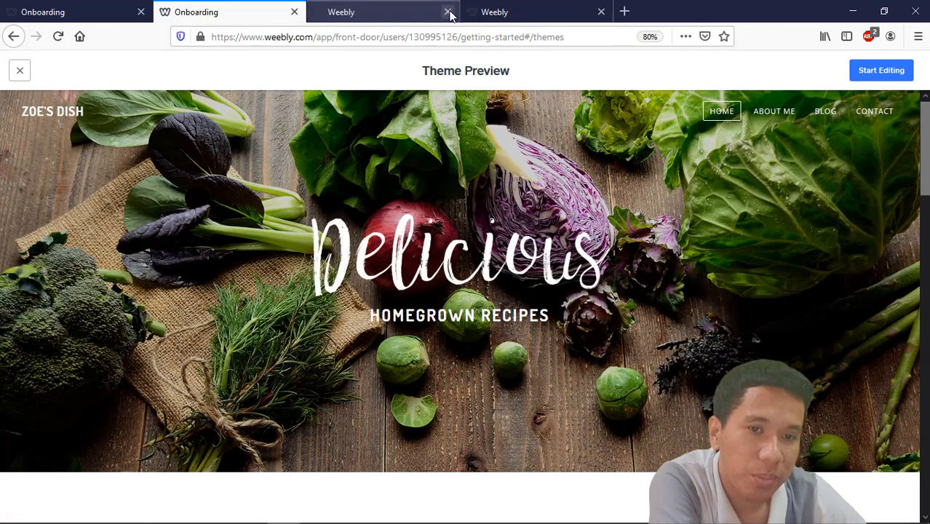
pyautogui.click(403, 5)
pyautogui.click(273, 4)
pyautogui.click(87, 9)
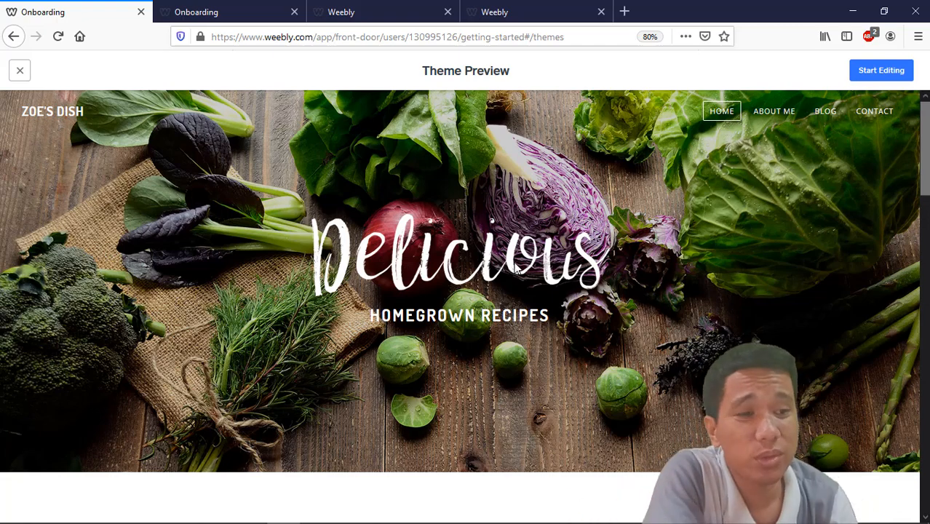
pyautogui.click(876, 73)
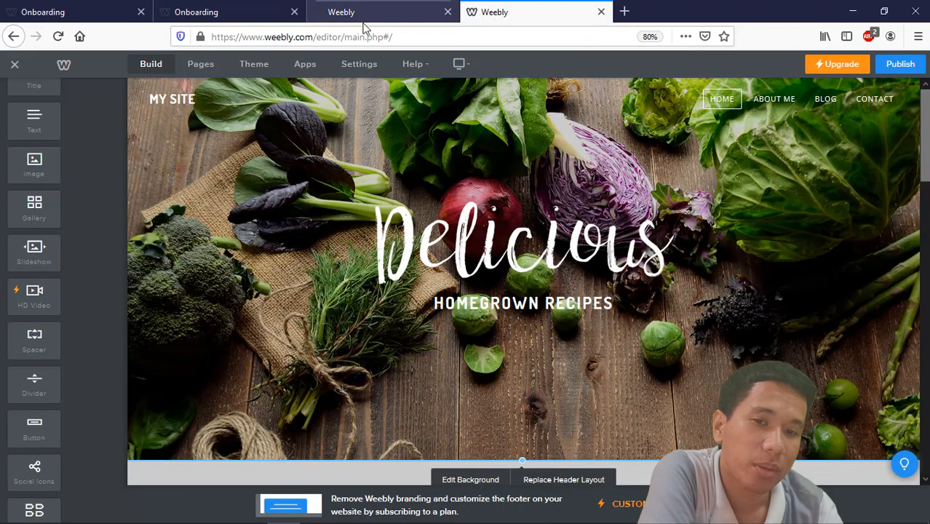
pyautogui.click(142, 12)
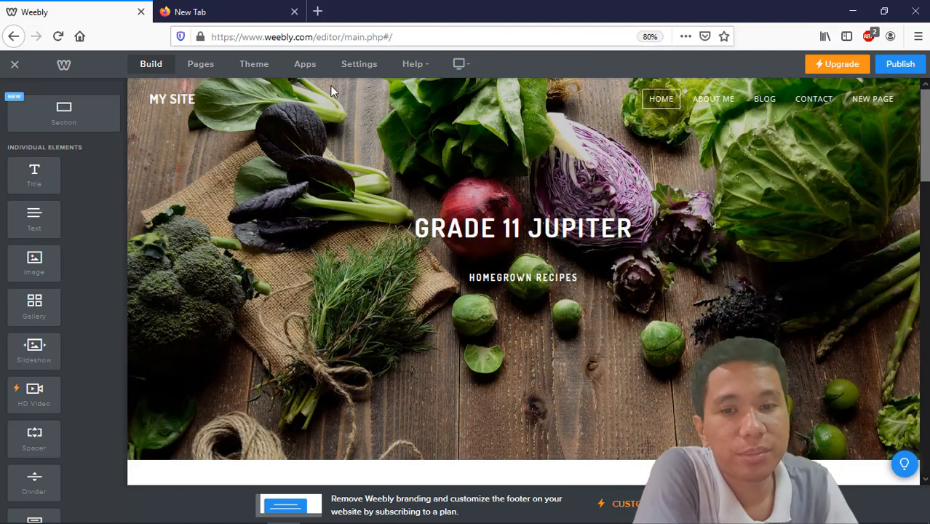
# Step: Delete the extra New Page from the site's page list
pyautogui.click(207, 67)
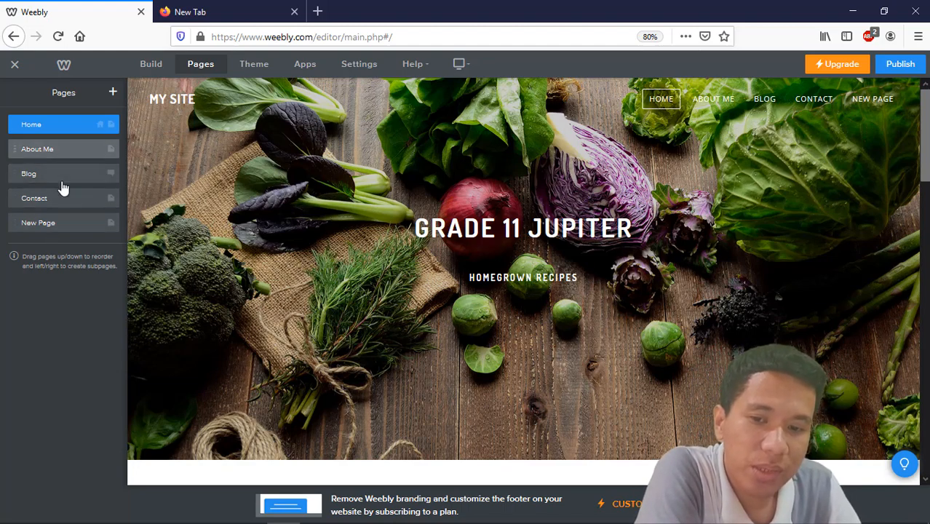
pyautogui.click(17, 222)
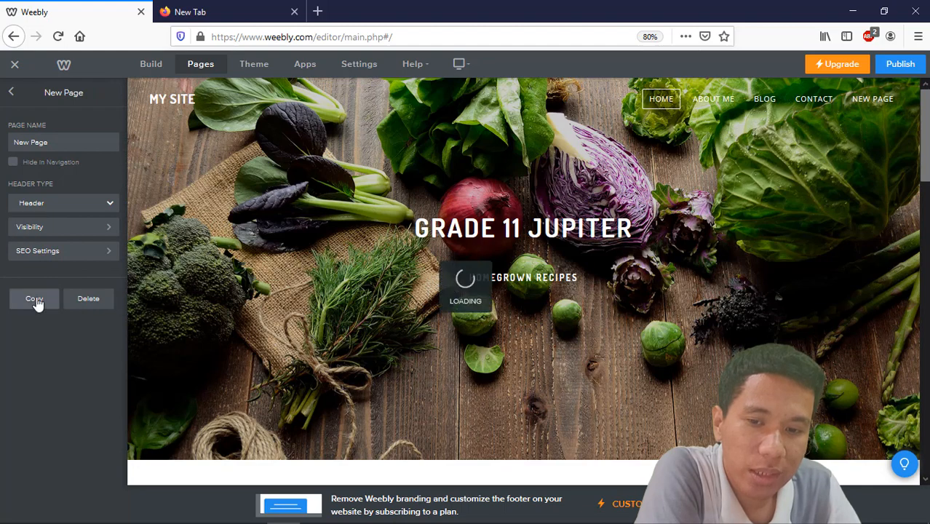
pyautogui.click(11, 92)
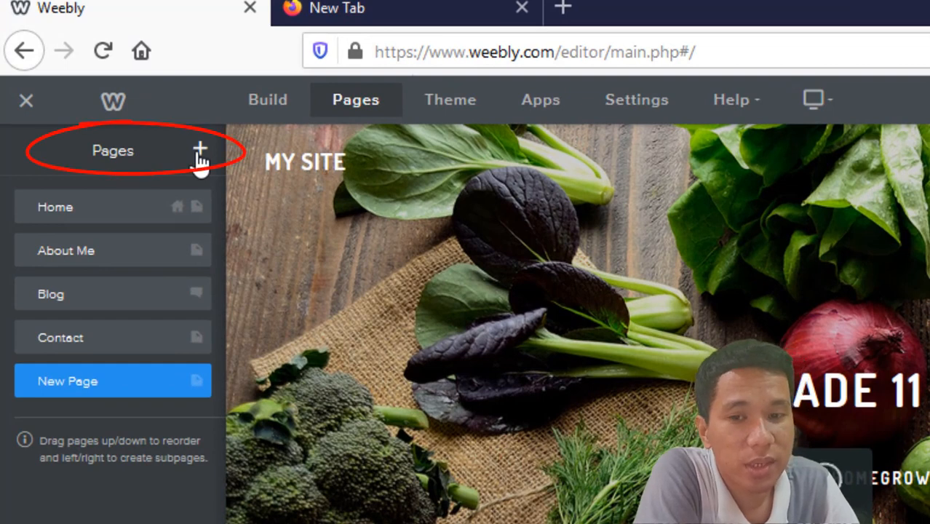
pyautogui.click(199, 153)
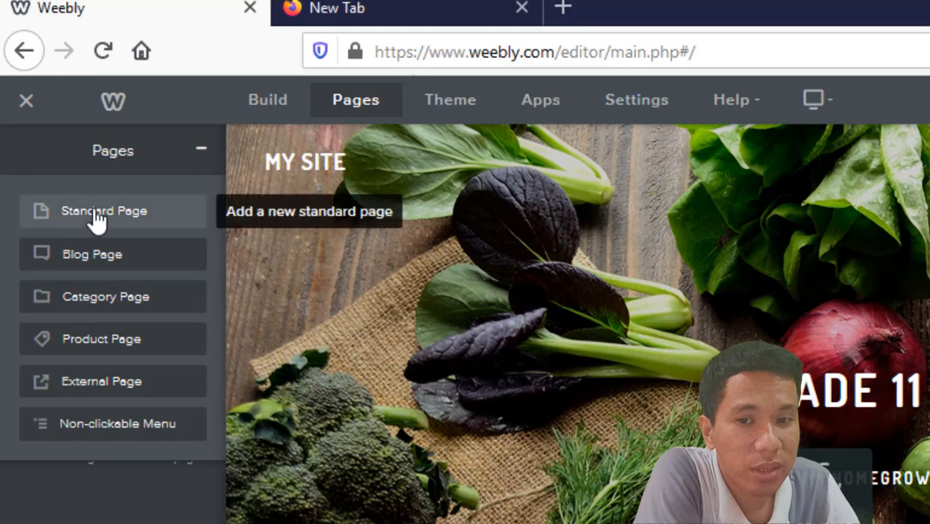
pyautogui.click(199, 151)
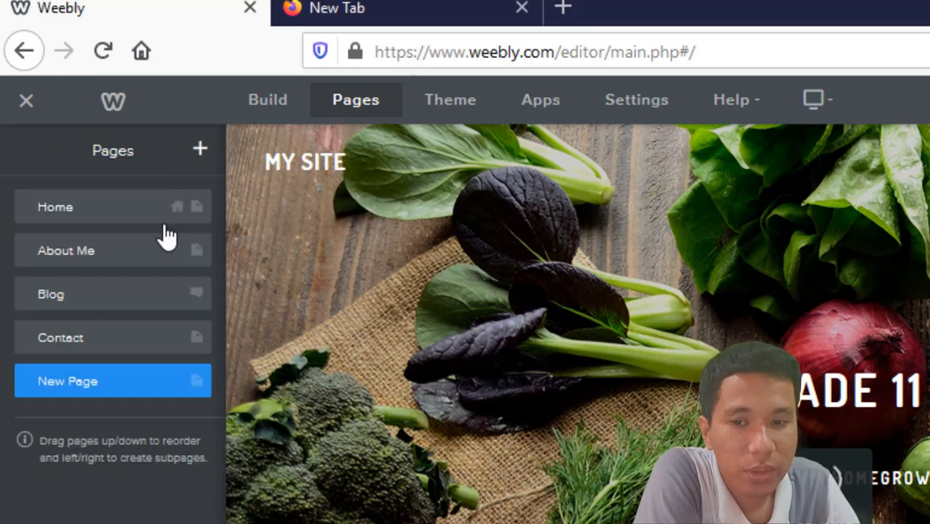
pyautogui.click(80, 385)
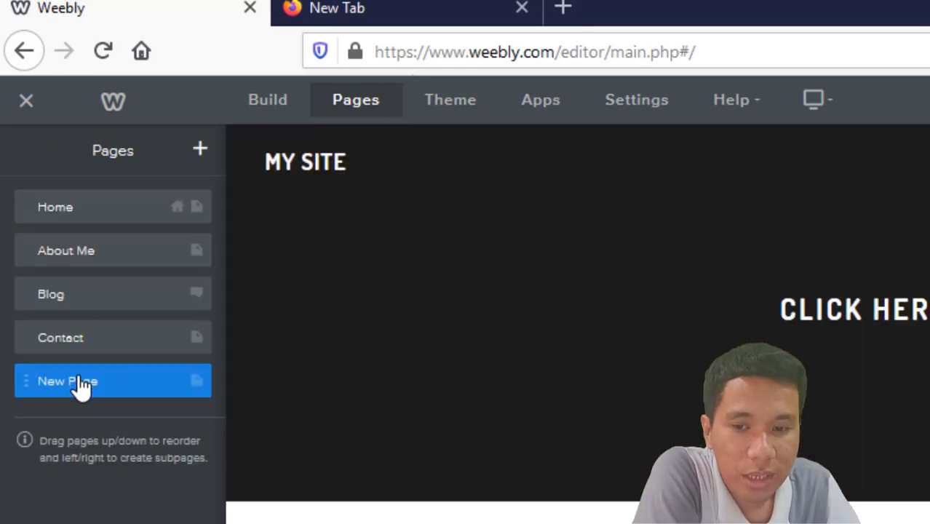
pyautogui.click(80, 385)
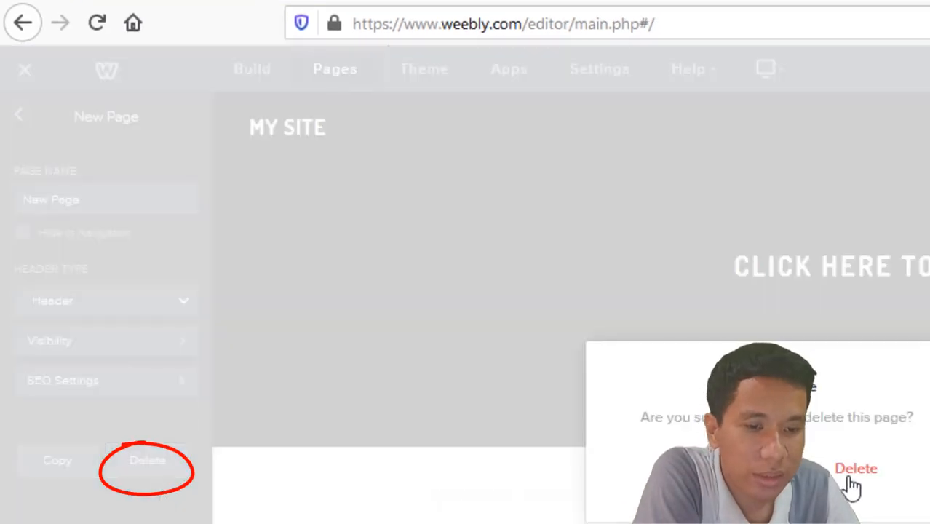
pyautogui.click(850, 479)
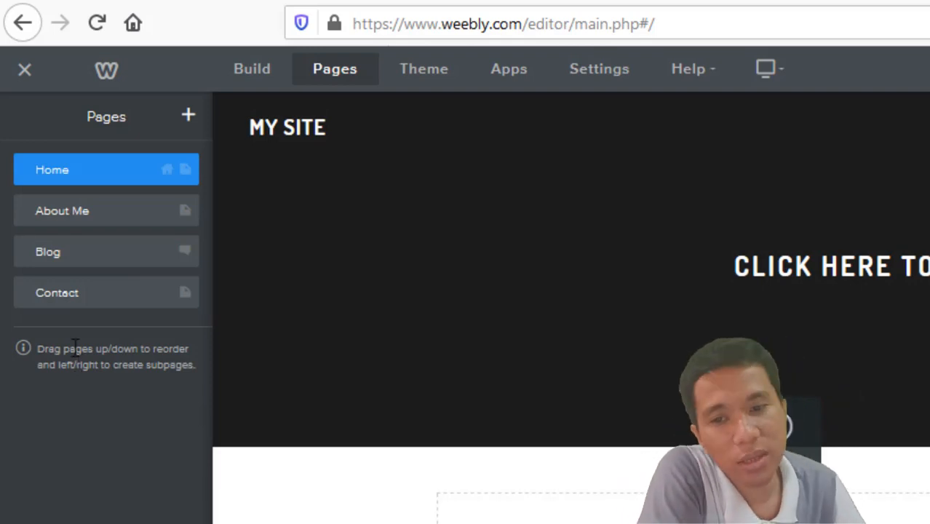
# Step: View the Home page settings, then go back to the Build elements panel
pyautogui.click(87, 179)
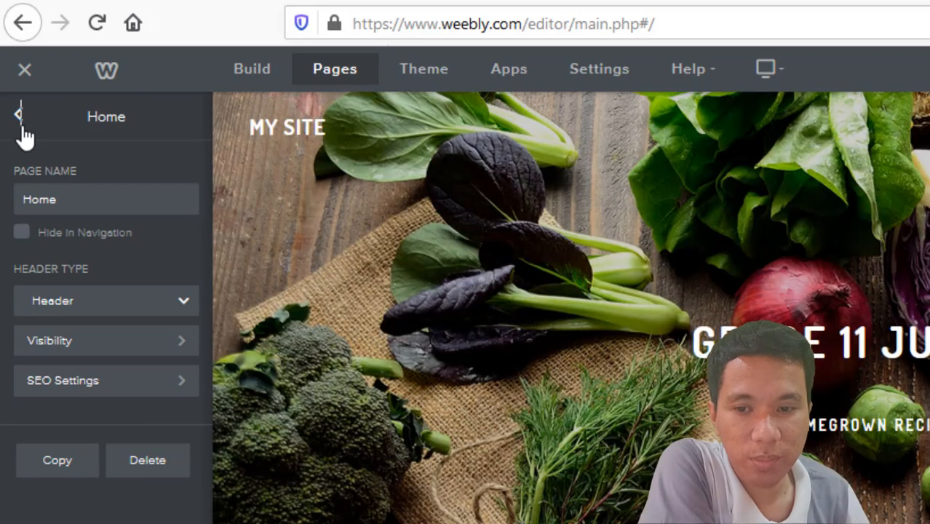
pyautogui.click(20, 117)
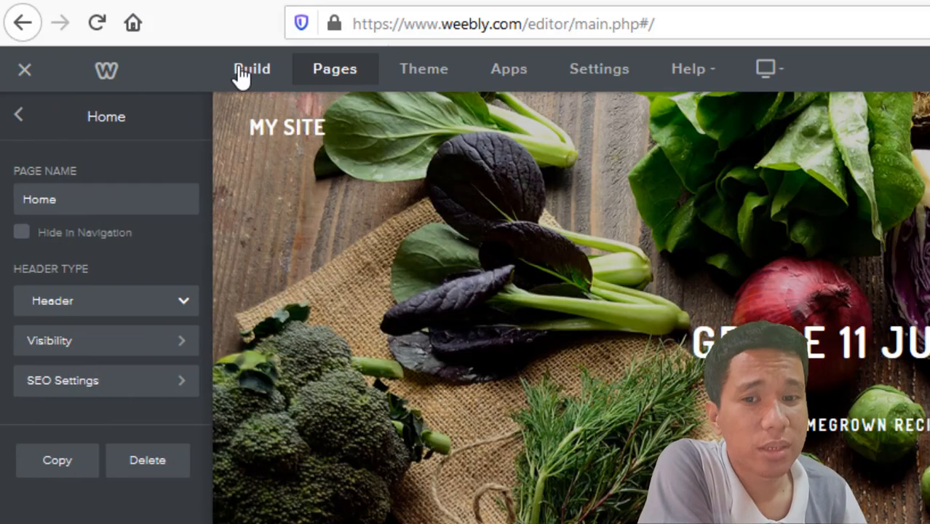
pyautogui.click(236, 70)
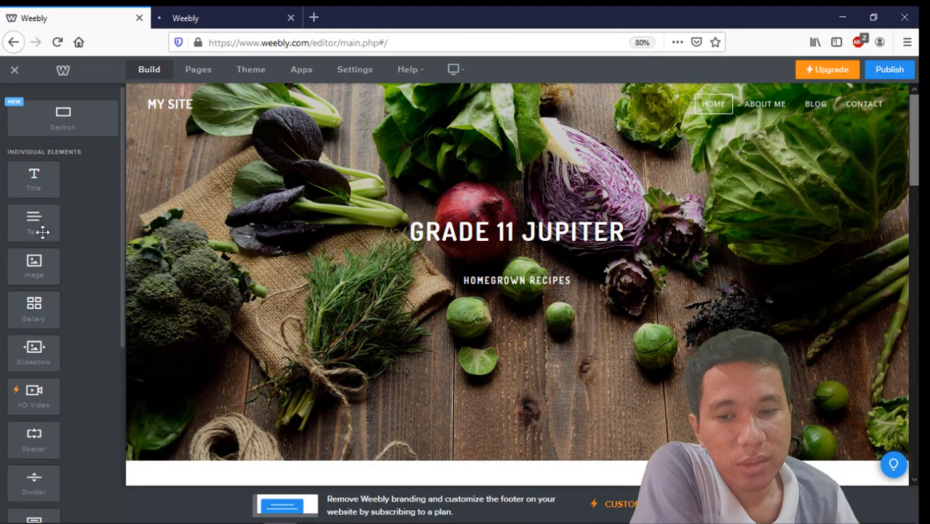
pyautogui.moveTo(42, 231); pyautogui.dragTo(420, 360)
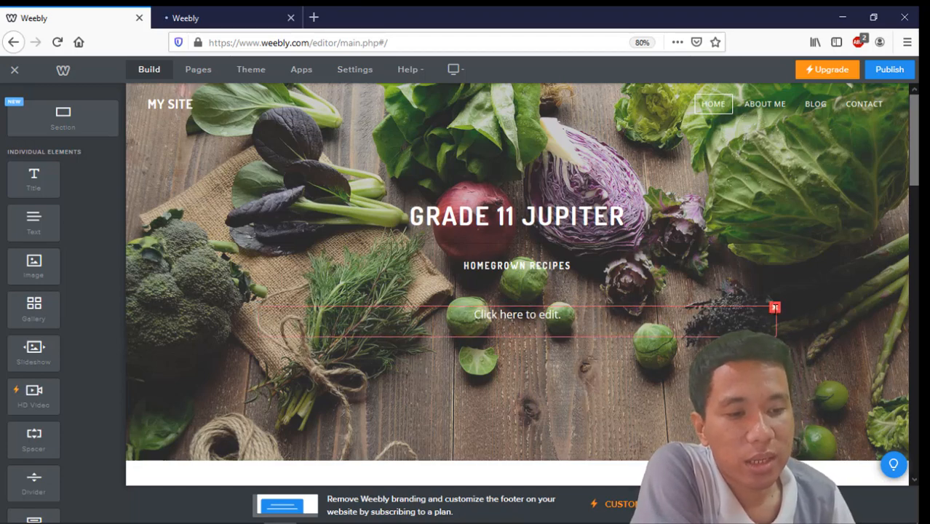
pyautogui.click(775, 307)
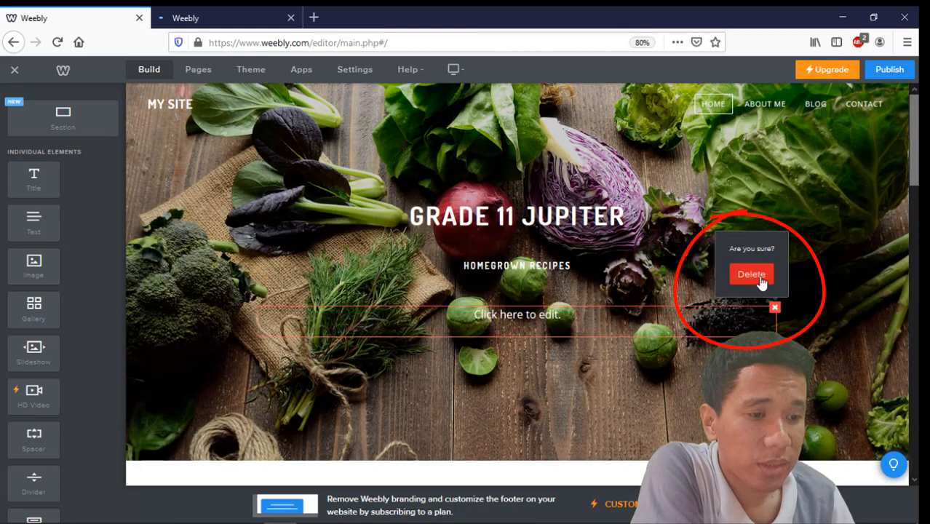
pyautogui.click(758, 274)
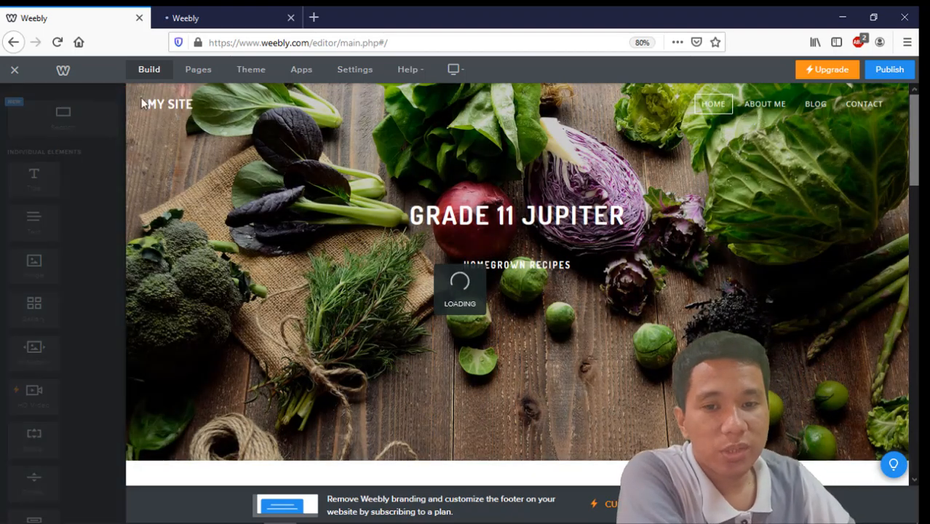
pyautogui.moveTo(202, 124)
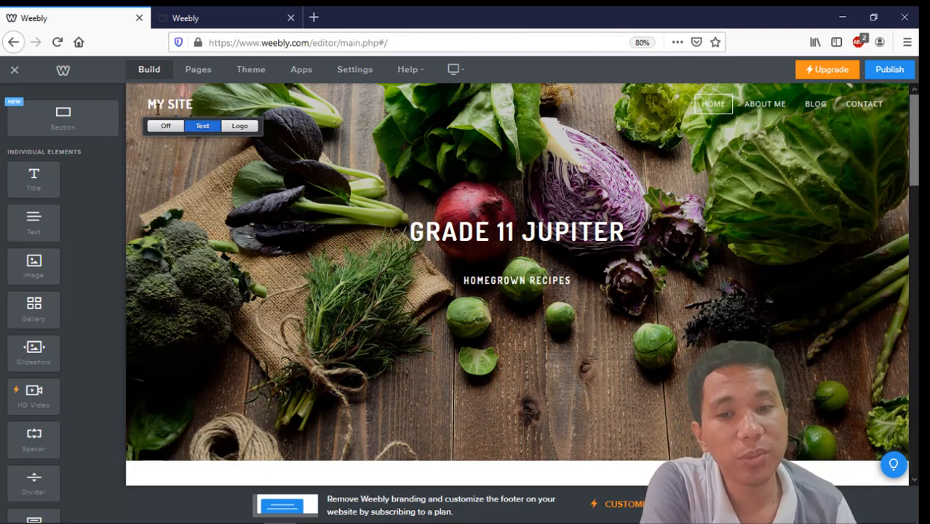
# Step: Switch the header title to Logo and upload the molopolo PNG logo file
pyautogui.click(166, 126)
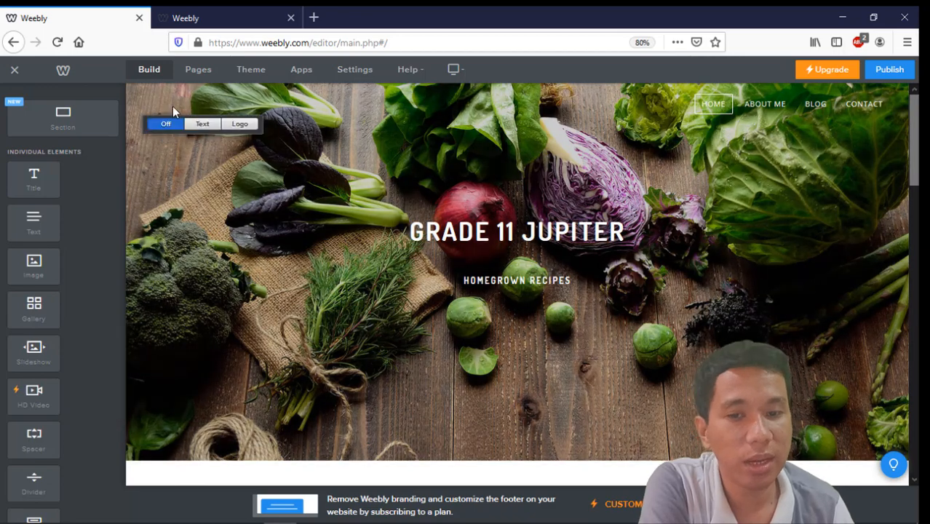
pyautogui.click(198, 125)
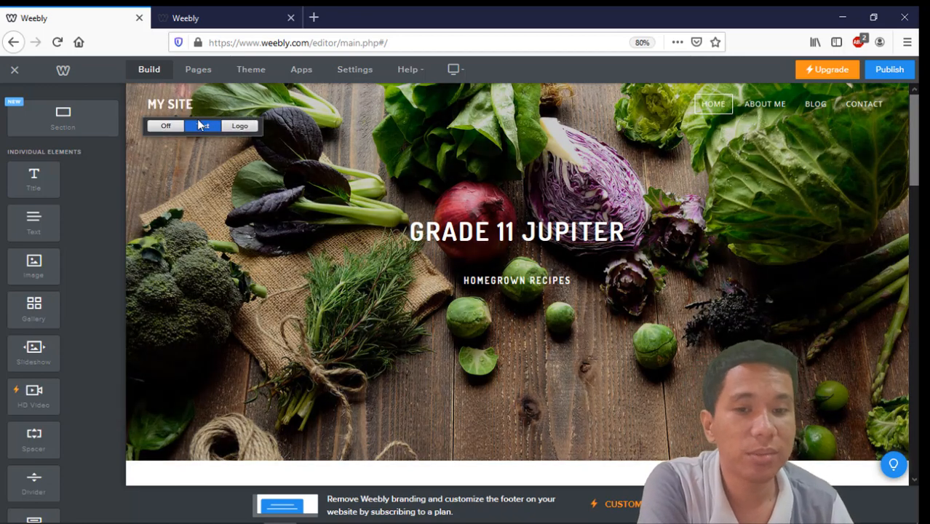
pyautogui.click(231, 128)
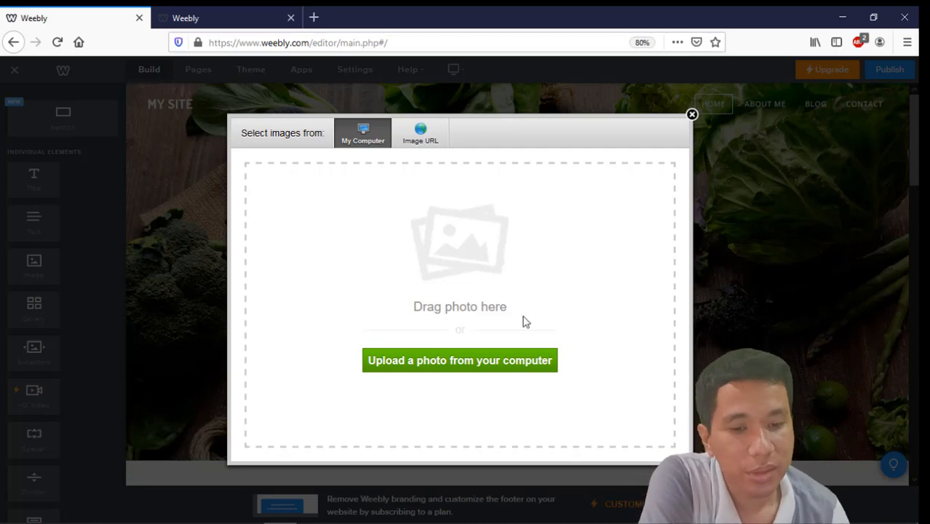
pyautogui.click(455, 361)
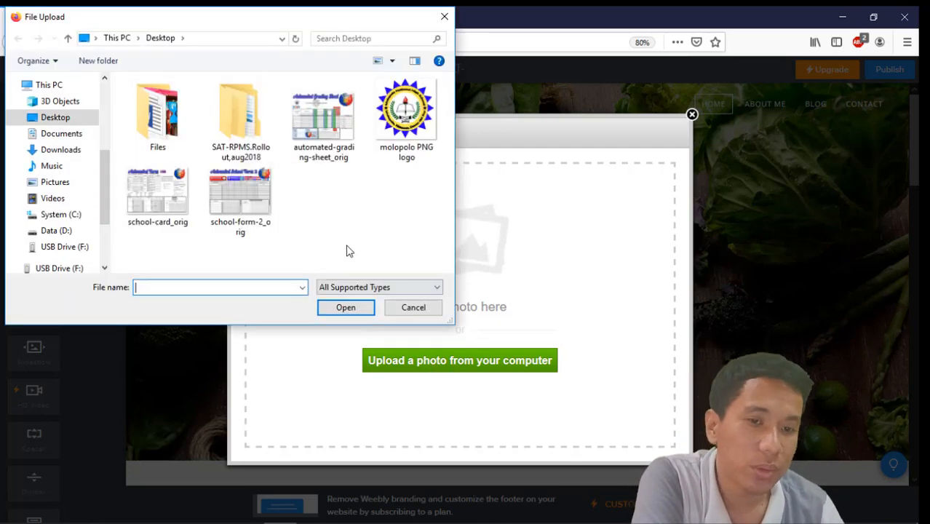
pyautogui.click(404, 117)
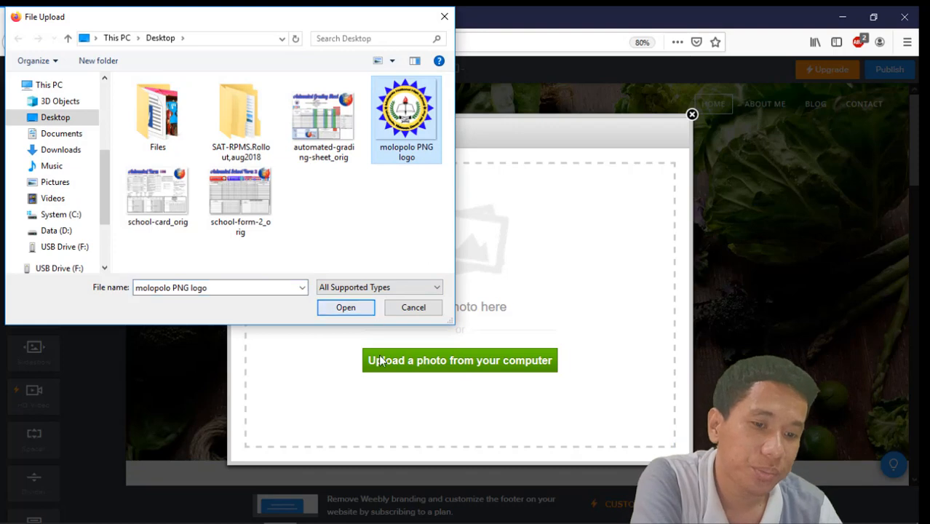
pyautogui.click(343, 308)
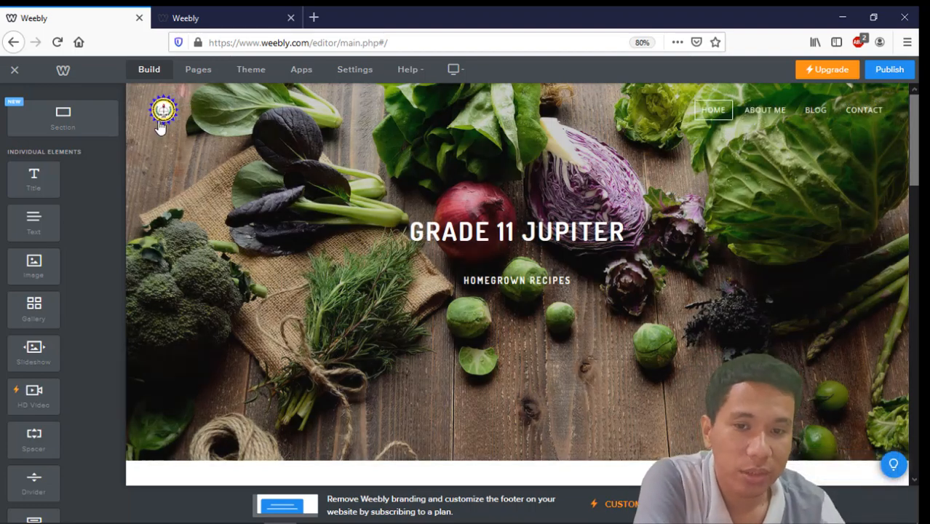
pyautogui.click(161, 124)
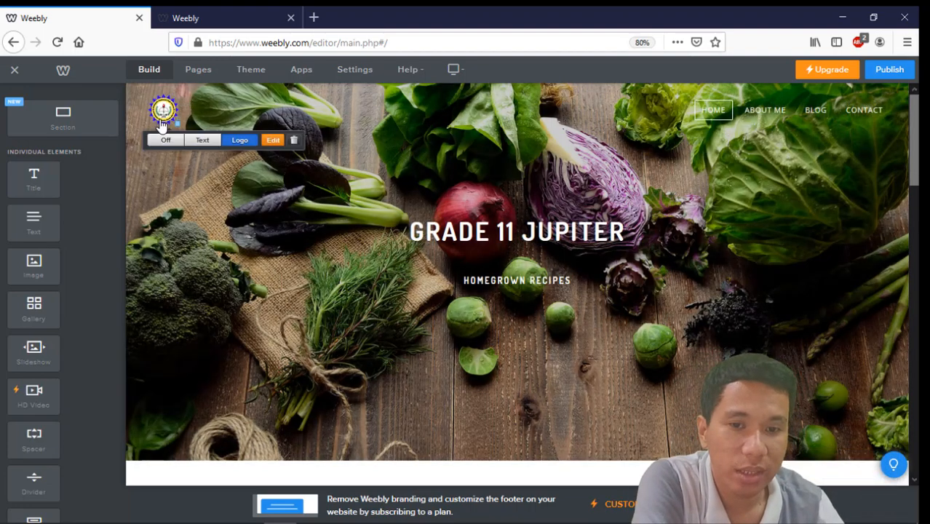
pyautogui.click(217, 289)
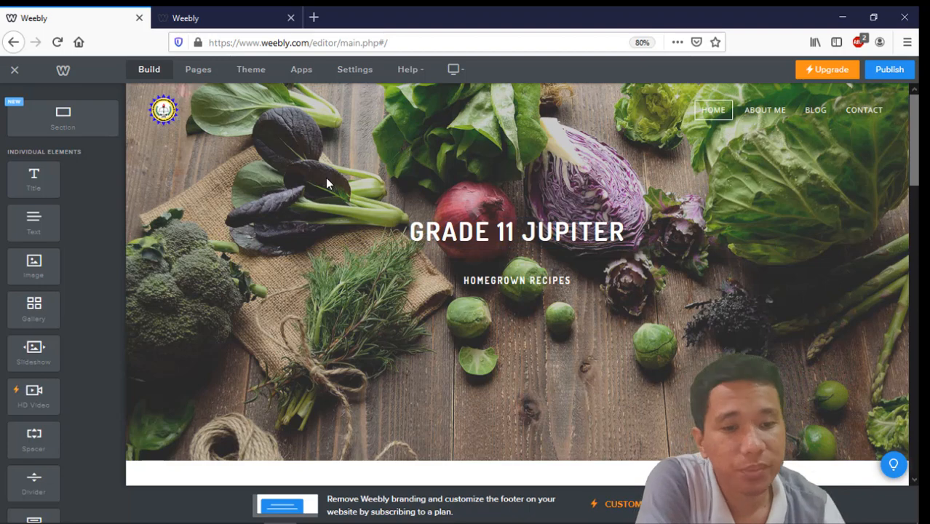
# Step: Replace the GRADE 11 JUPITER hero title with EDUCATIONAL PROJAMS
pyautogui.click(452, 231)
pyautogui.doubleClick(454, 231)
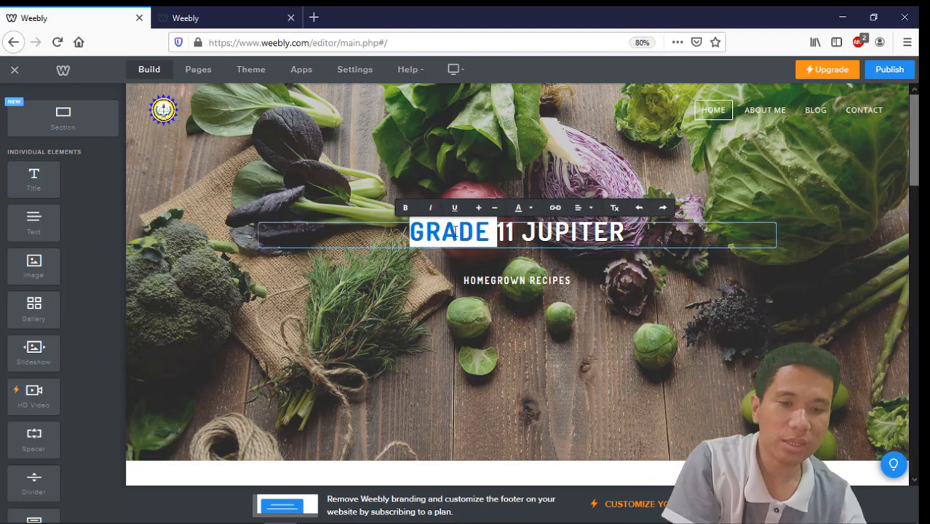
pyautogui.tripleClick(455, 231)
pyautogui.write('EDUCATA')
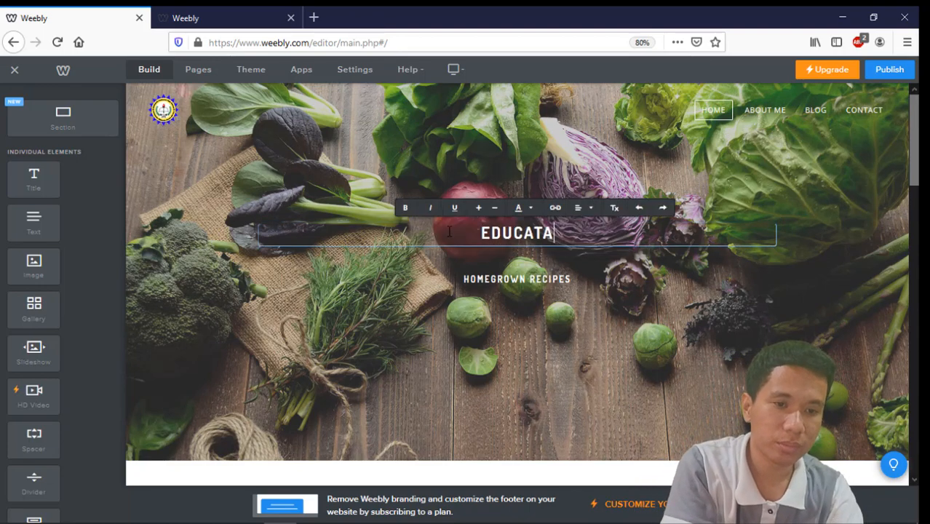
pyautogui.write('ID')
pyautogui.press('BackSpace')
pyautogui.press('BackSpace')
pyautogui.press('BackSpace')
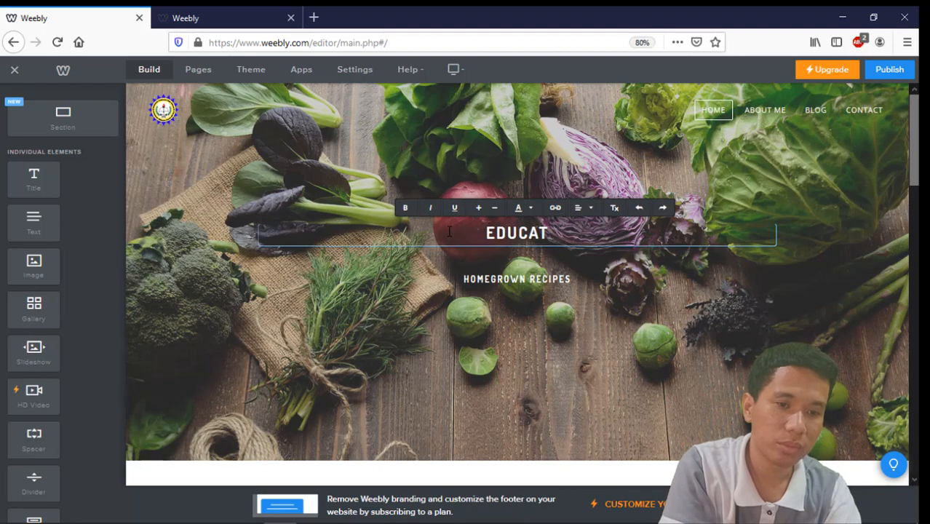
pyautogui.write('IONAL PRO')
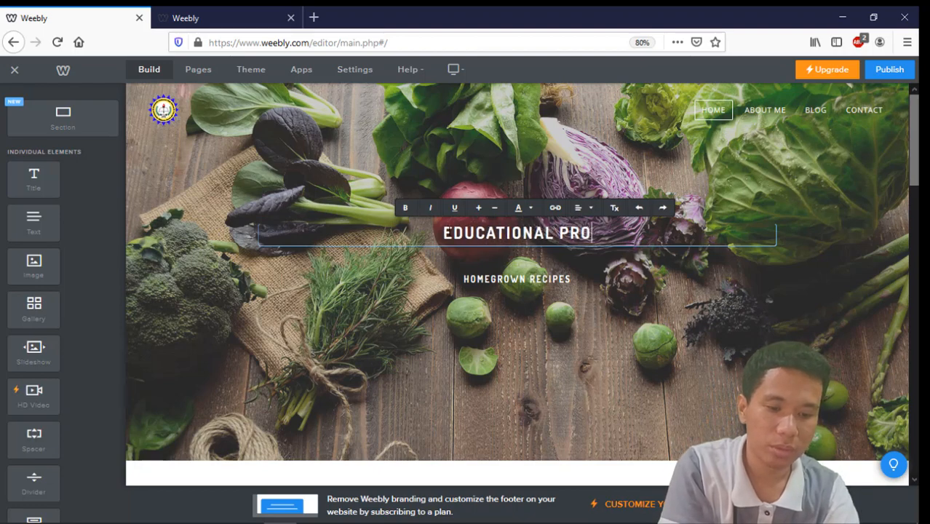
pyautogui.write('JAMS')
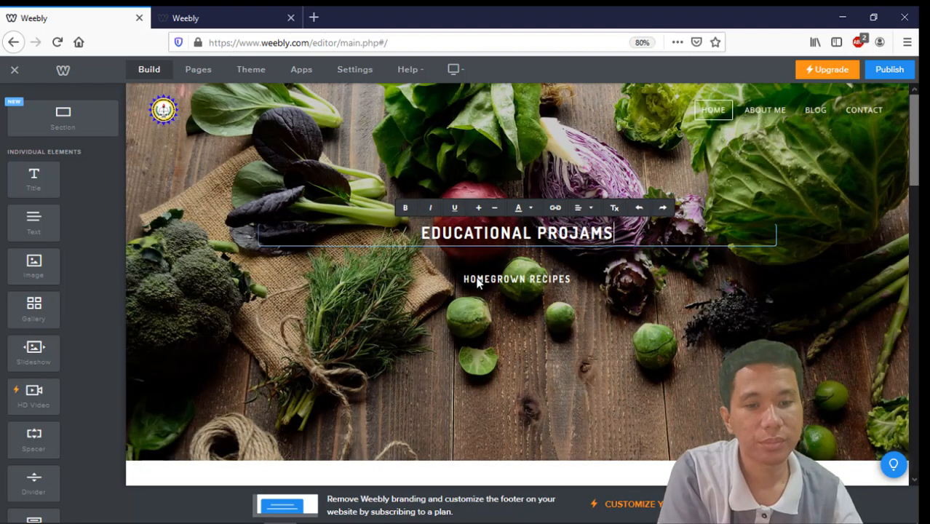
# Step: Replace the HOMEGROWN RECIPES subtitle with MAKES TEACHING EASY
pyautogui.click(480, 281)
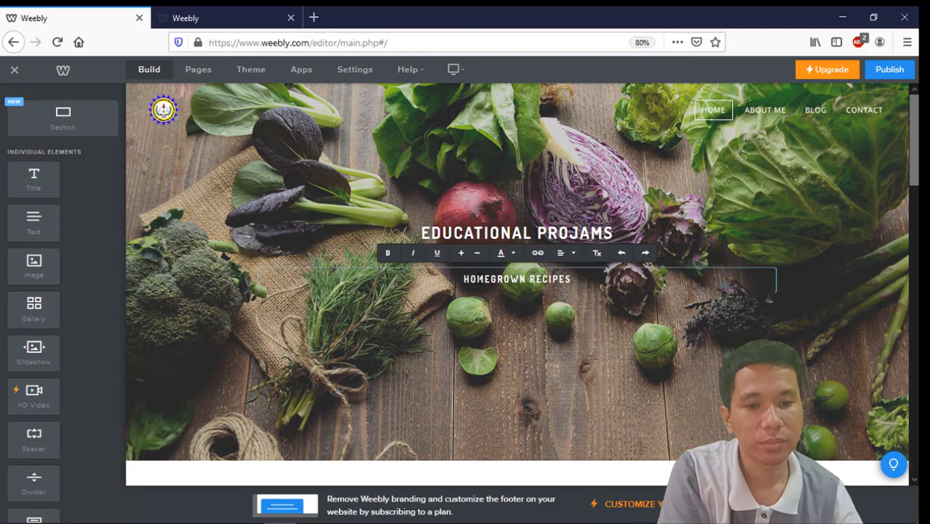
pyautogui.write('A')
pyautogui.hotkey('ctrl', 'a')
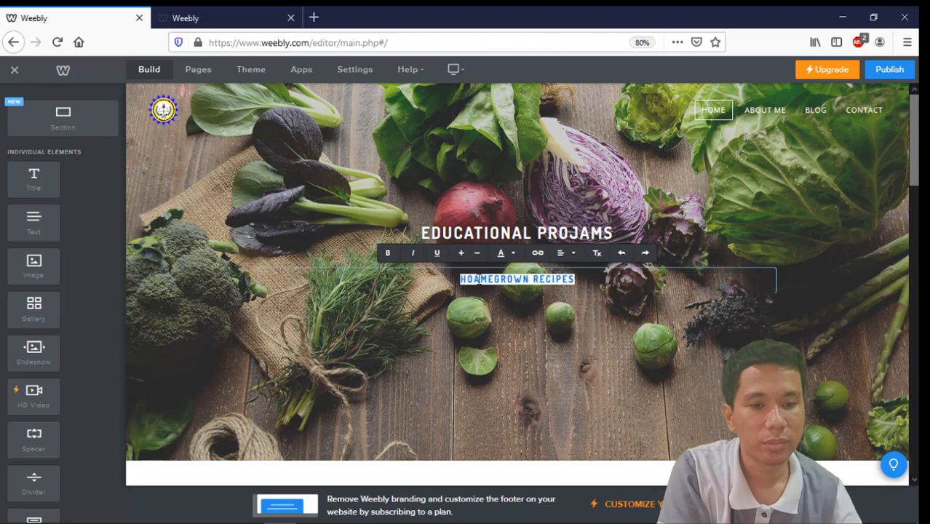
pyautogui.write('MAKES')
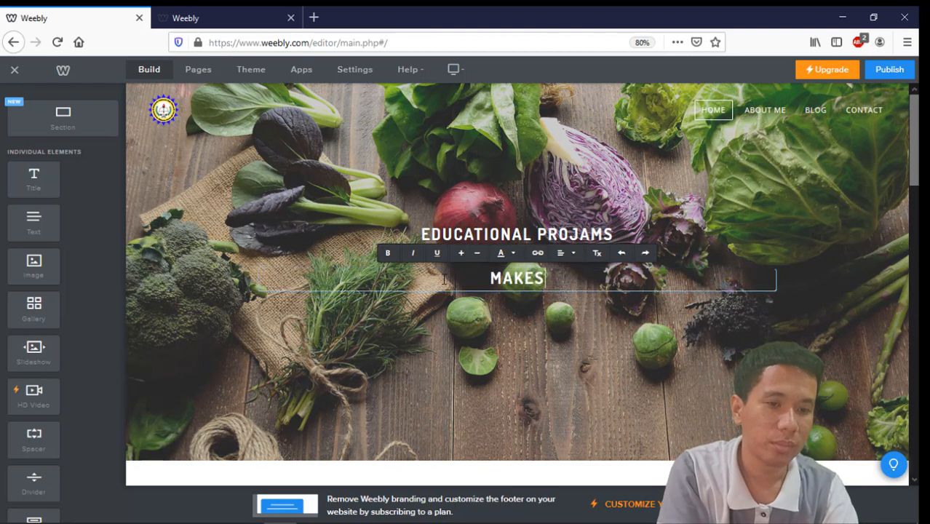
pyautogui.write(' TEACGI')
pyautogui.press('BackSpace')
pyautogui.press('BackSpace')
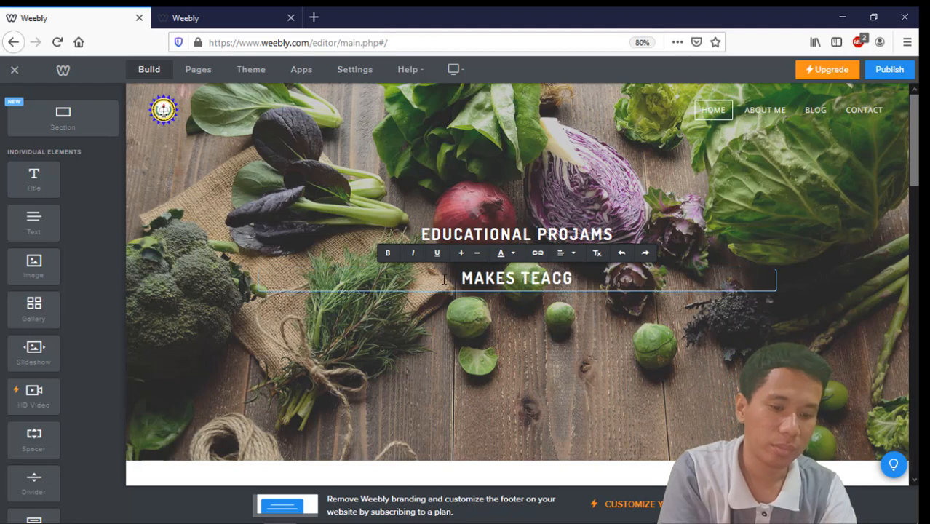
pyautogui.write('HING')
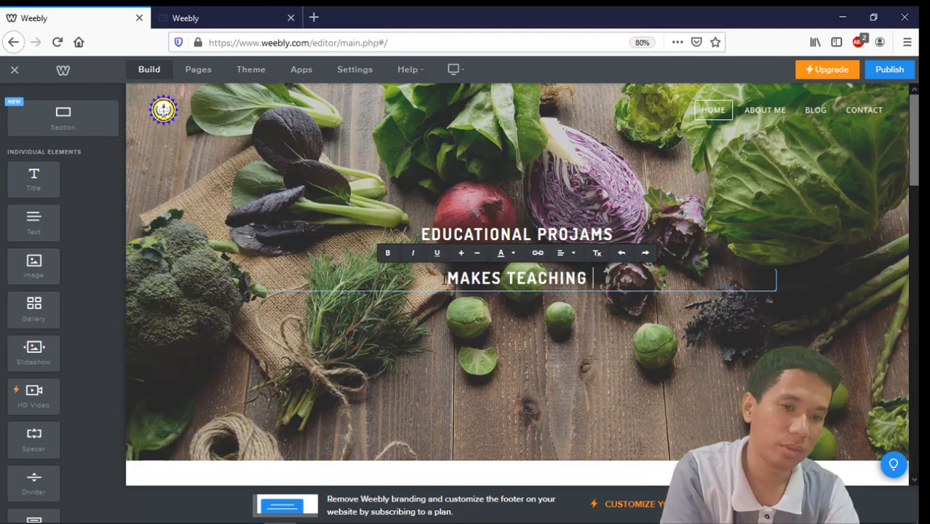
pyautogui.write(' EAS')
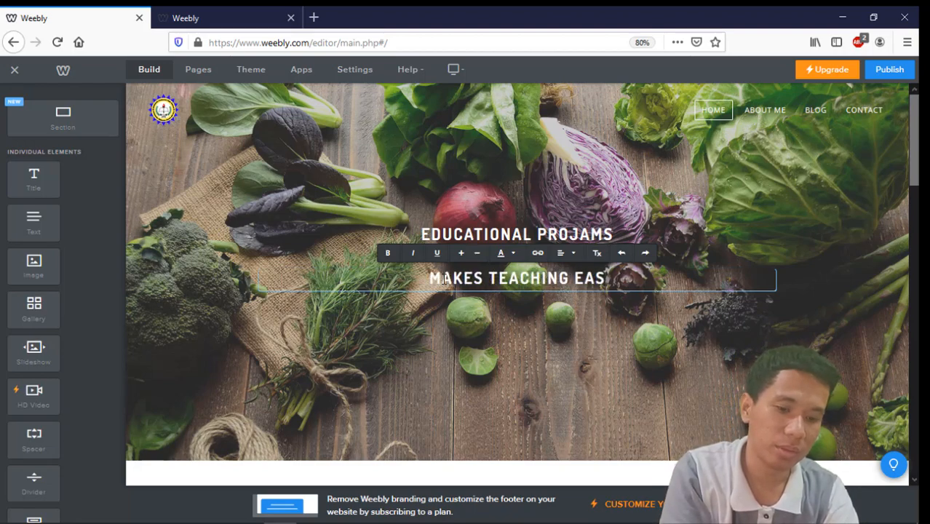
pyautogui.write('Y')
pyautogui.hotkey('ctrl', 'a')
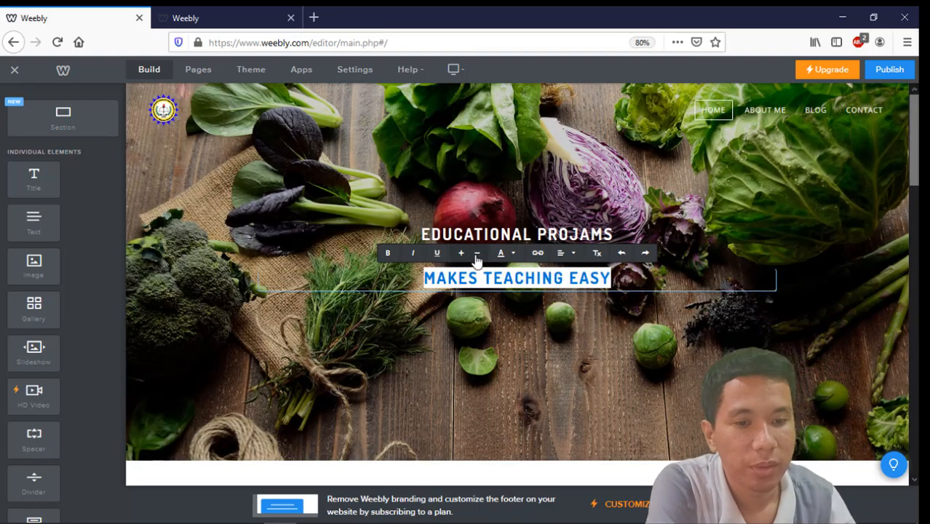
# Step: Shrink the MAKES TEACHING EASY tagline and drag three Image blocks side by side into the hero
pyautogui.click(478, 253)
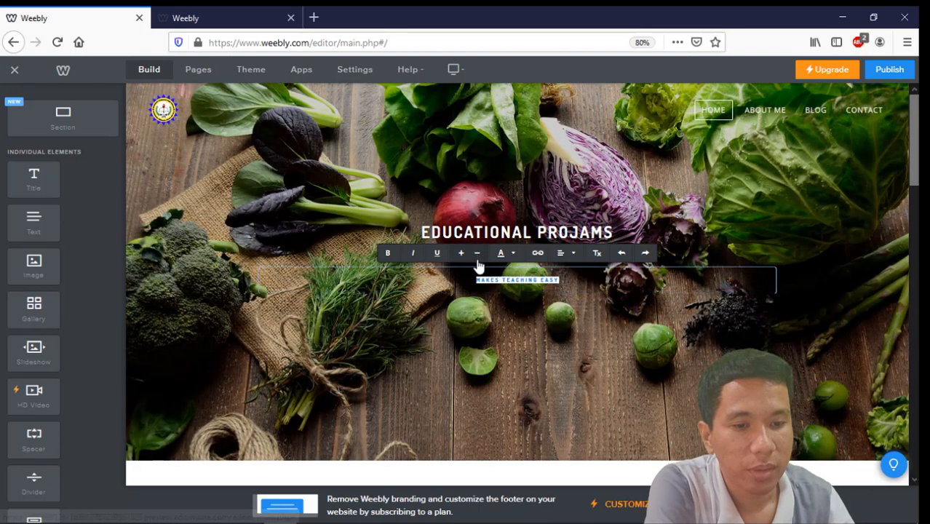
pyautogui.click(623, 373)
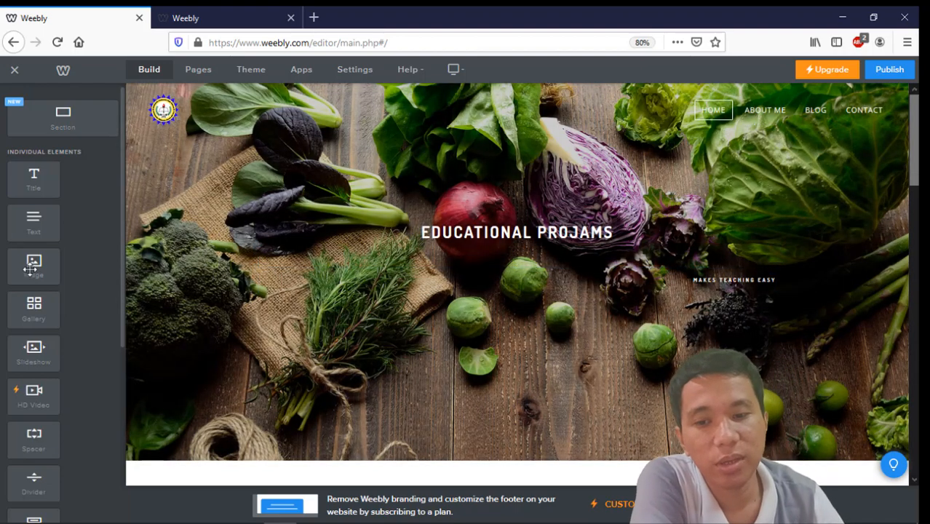
pyautogui.moveTo(49, 268); pyautogui.dragTo(245, 404)
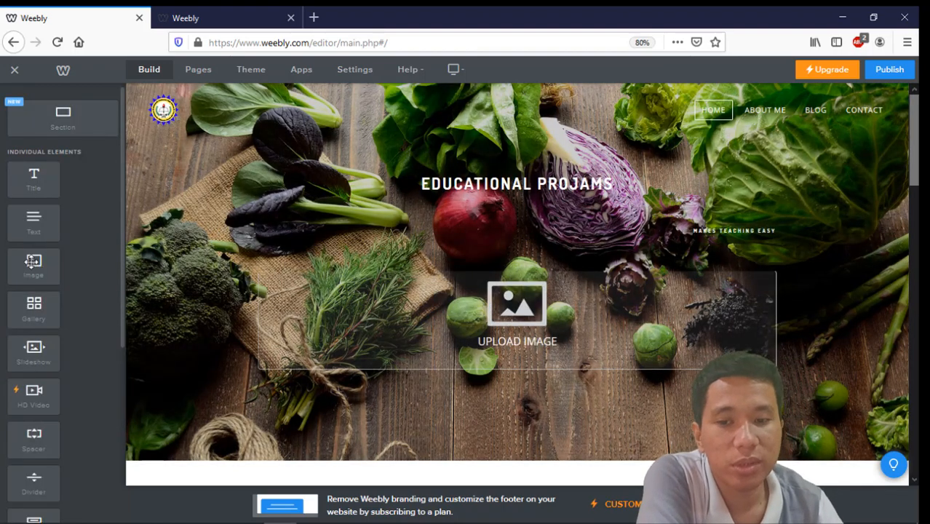
pyautogui.moveTo(32, 262); pyautogui.dragTo(721, 316)
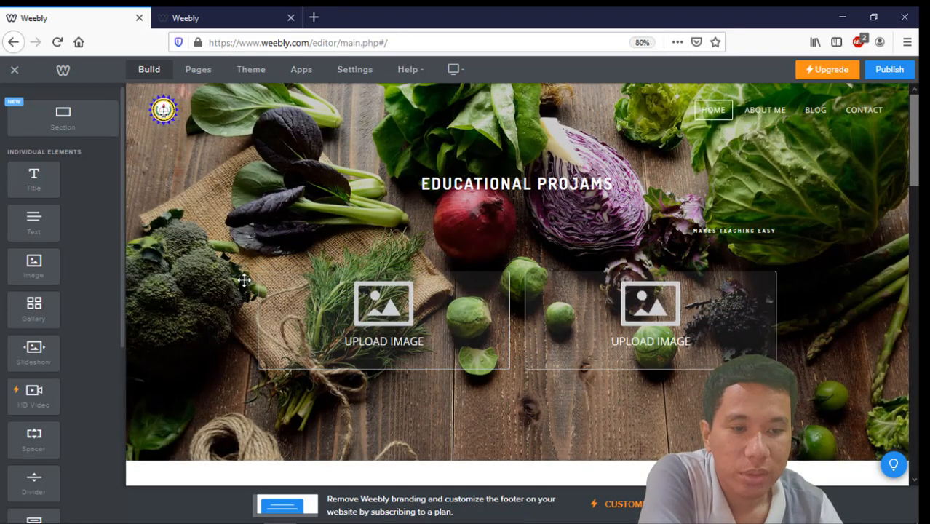
pyautogui.moveTo(33, 266); pyautogui.dragTo(722, 343)
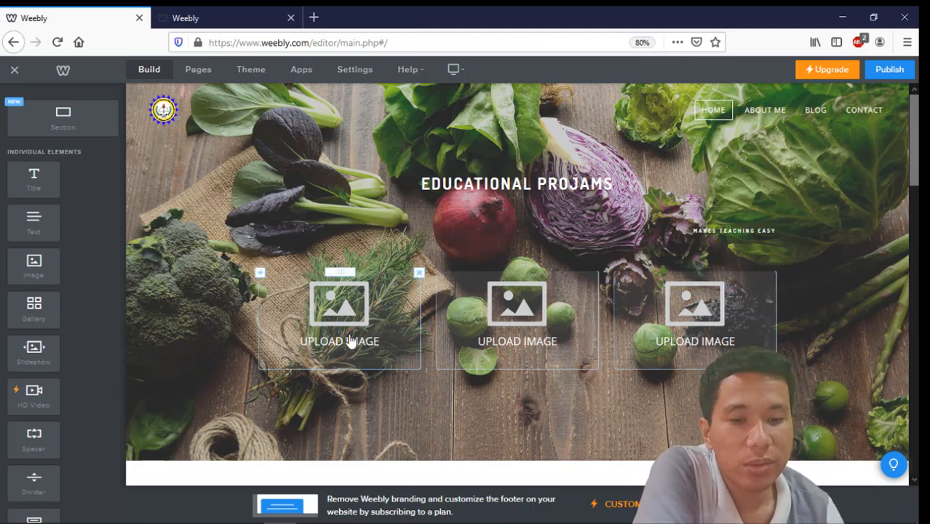
# Step: Upload the automated grading sheet, Form 138 and School Form 2 images into the placeholders, left to right
pyautogui.click(353, 312)
pyautogui.click(386, 368)
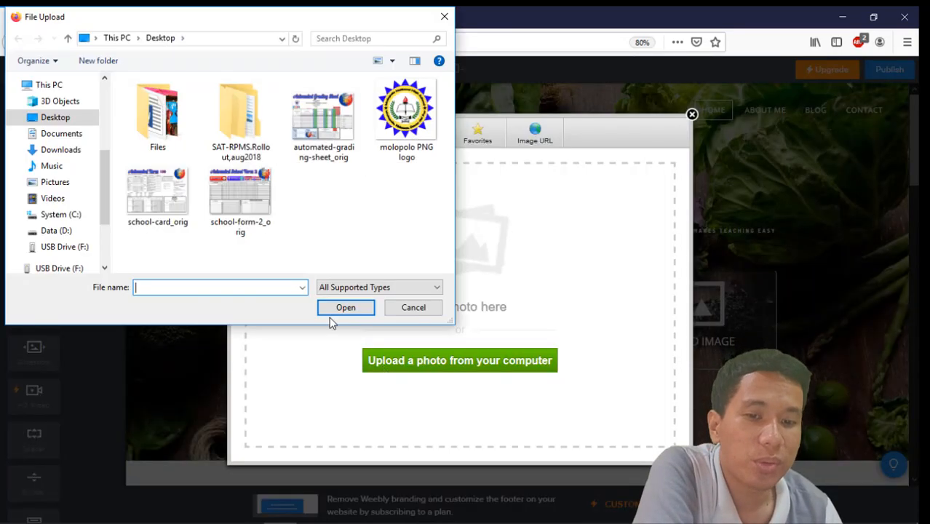
pyautogui.click(320, 145)
pyautogui.click(346, 308)
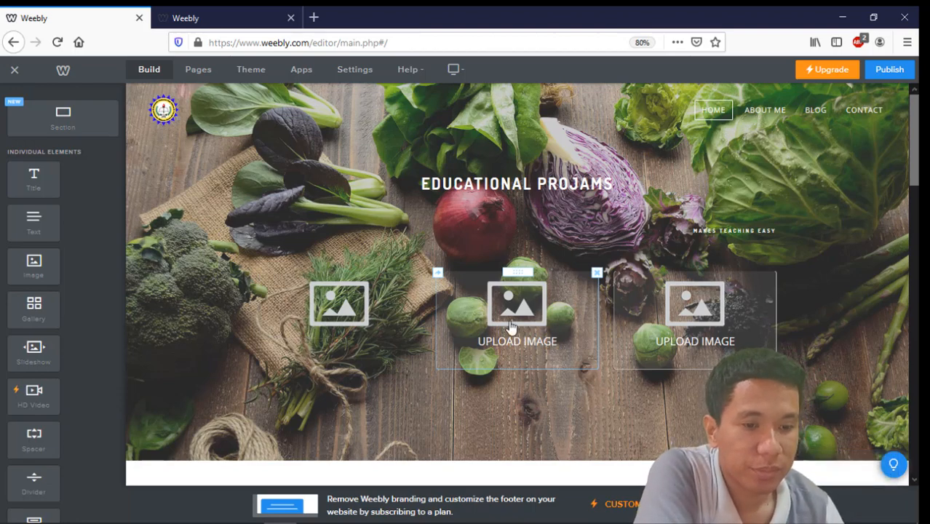
pyautogui.click(508, 328)
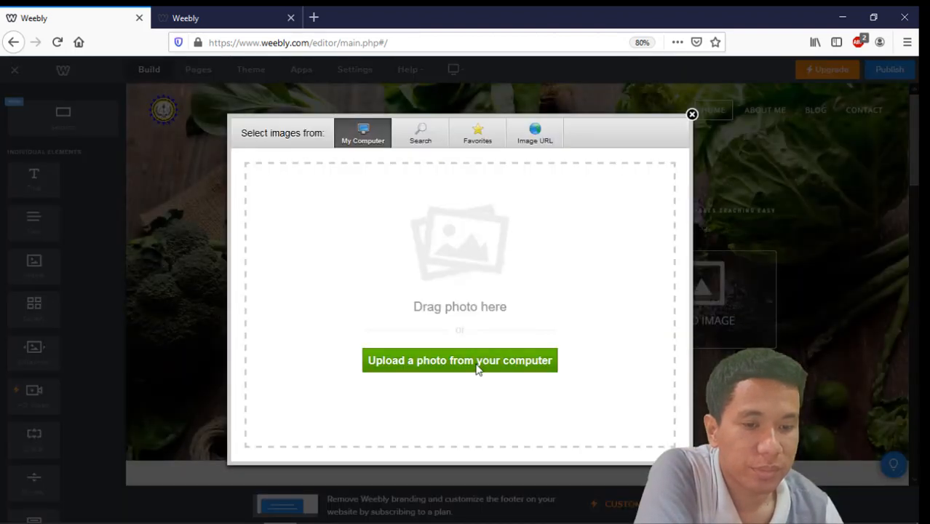
pyautogui.click(478, 369)
pyautogui.doubleClick(172, 196)
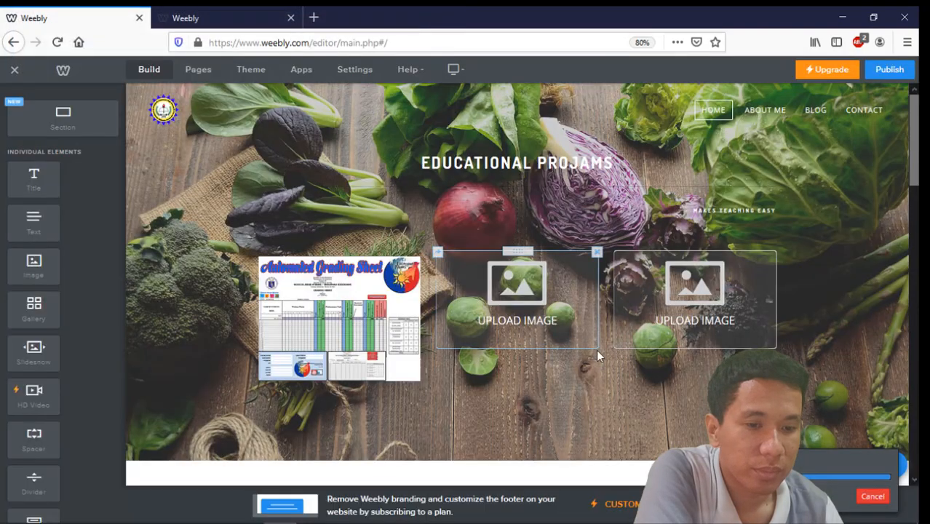
pyautogui.click(645, 327)
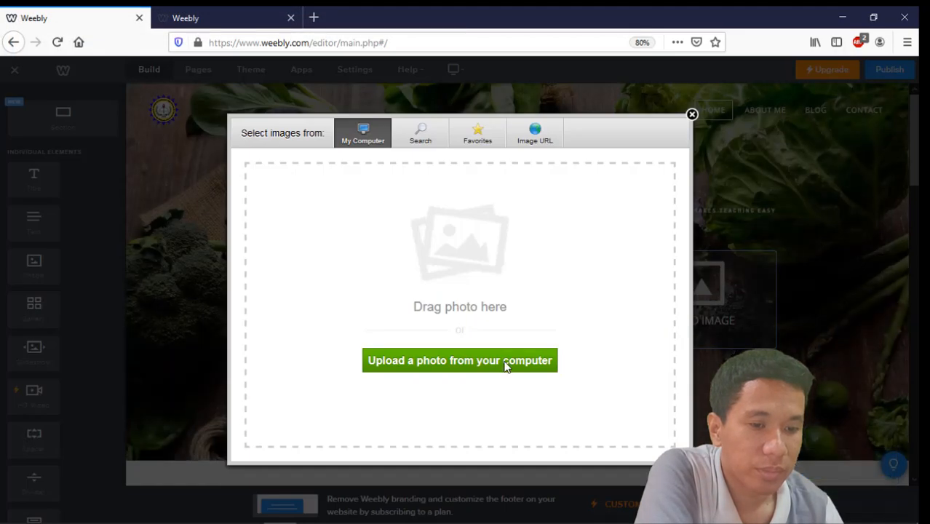
pyautogui.click(506, 366)
pyautogui.doubleClick(244, 200)
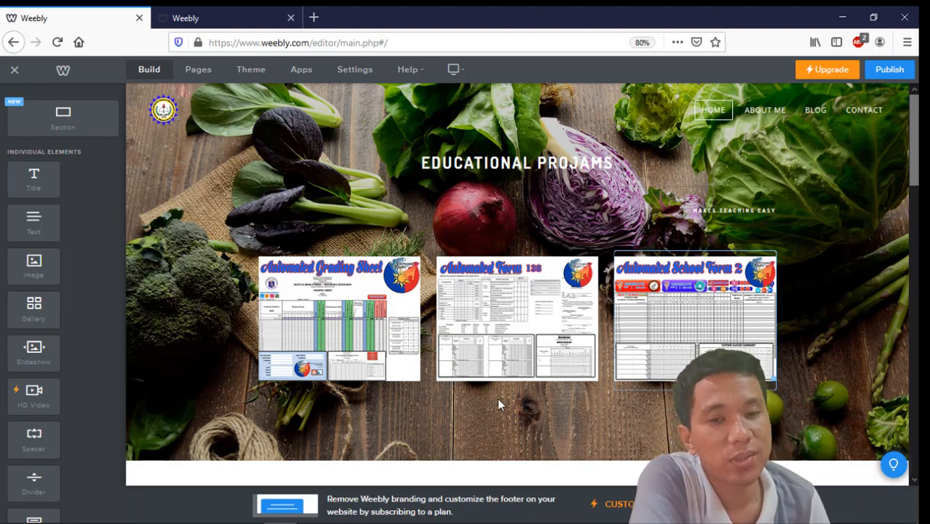
# Step: Delete the spacer and the 'Hi there! Nice to meet you!' heading below the hero
pyautogui.scroll(-5, 499, 401)
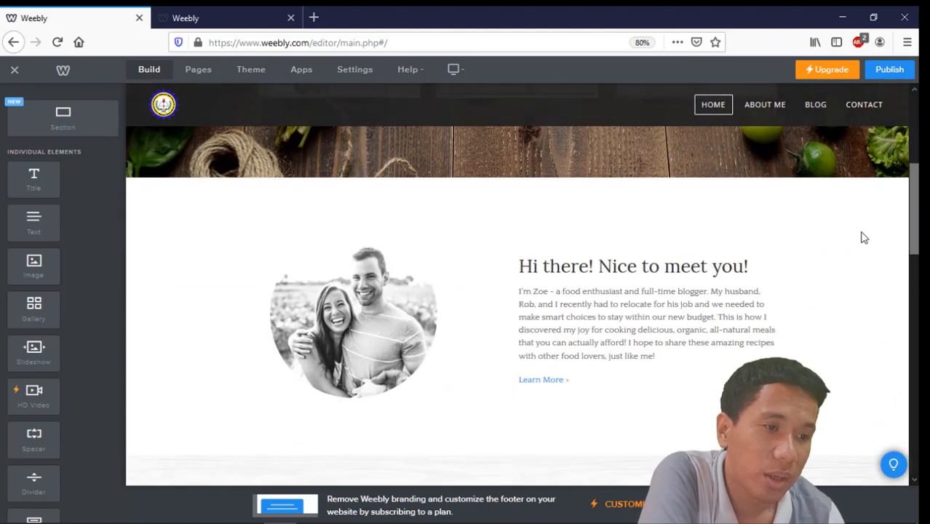
pyautogui.scroll(-4, 858, 247)
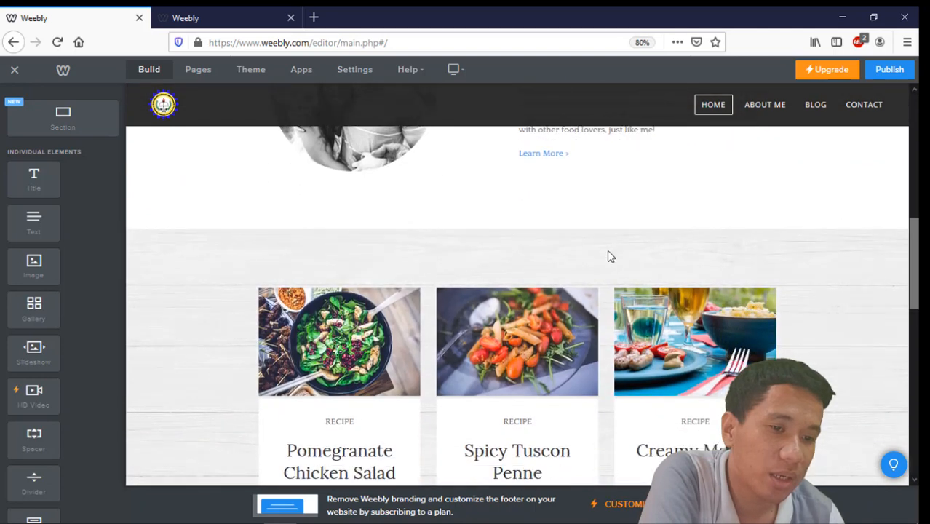
pyautogui.scroll(3, 753, 278)
pyautogui.scroll(1, 843, 277)
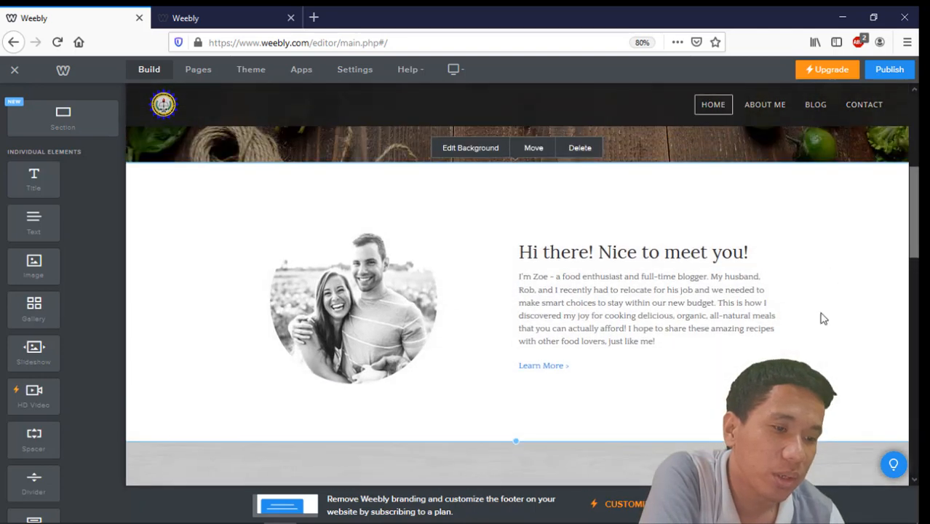
pyautogui.scroll(2, 777, 268)
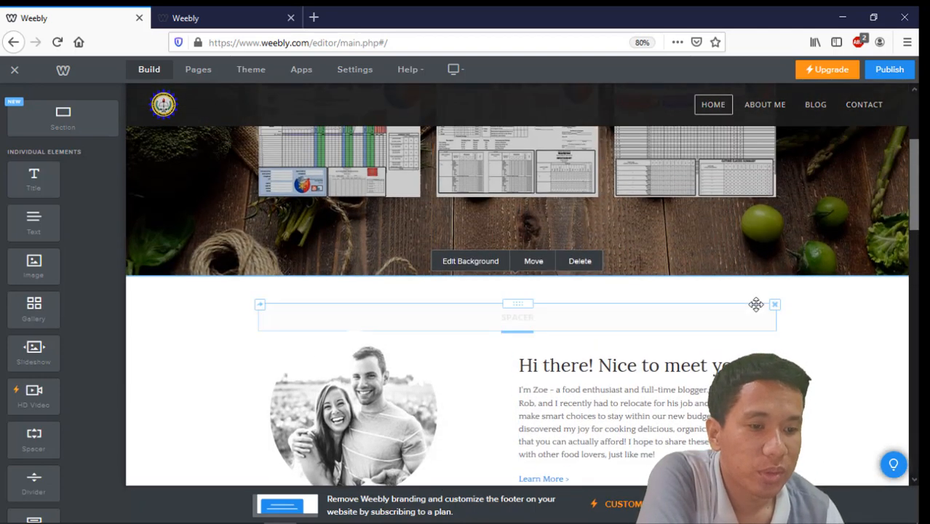
pyautogui.scroll(-1, 755, 304)
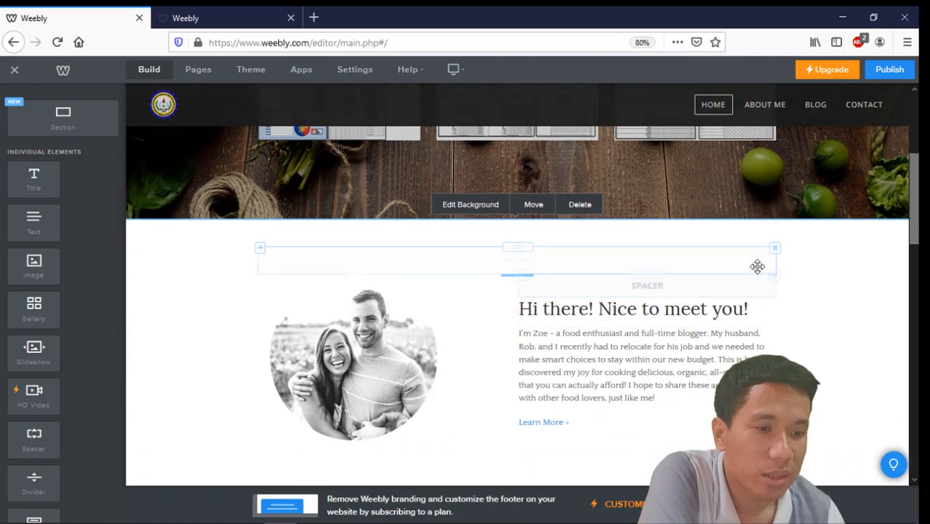
pyautogui.click(775, 248)
pyautogui.click(769, 220)
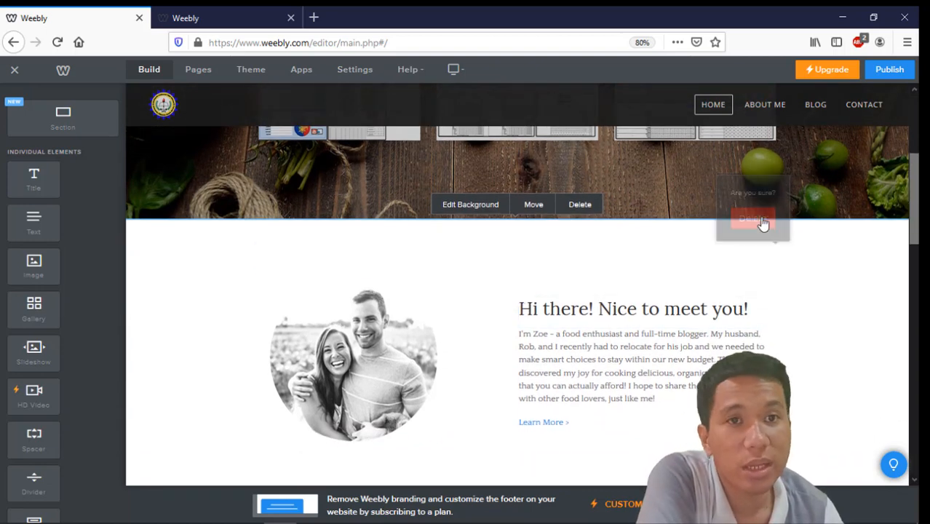
pyautogui.click(774, 297)
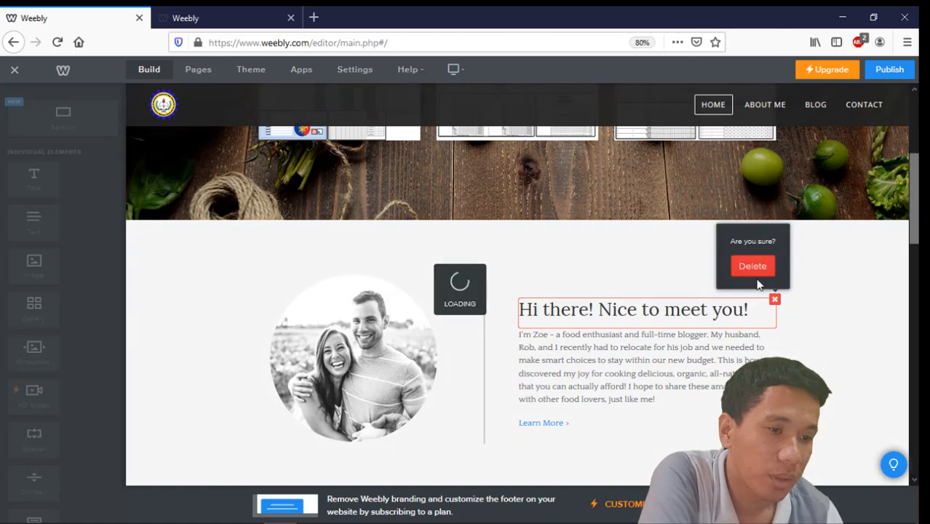
pyautogui.click(764, 268)
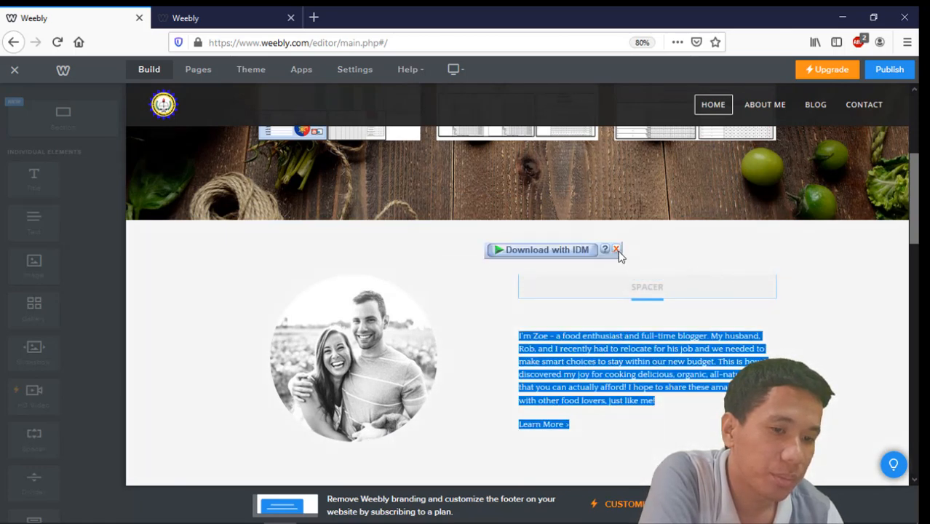
# Step: Delete the remaining about-me section with the couple photo
pyautogui.click(617, 251)
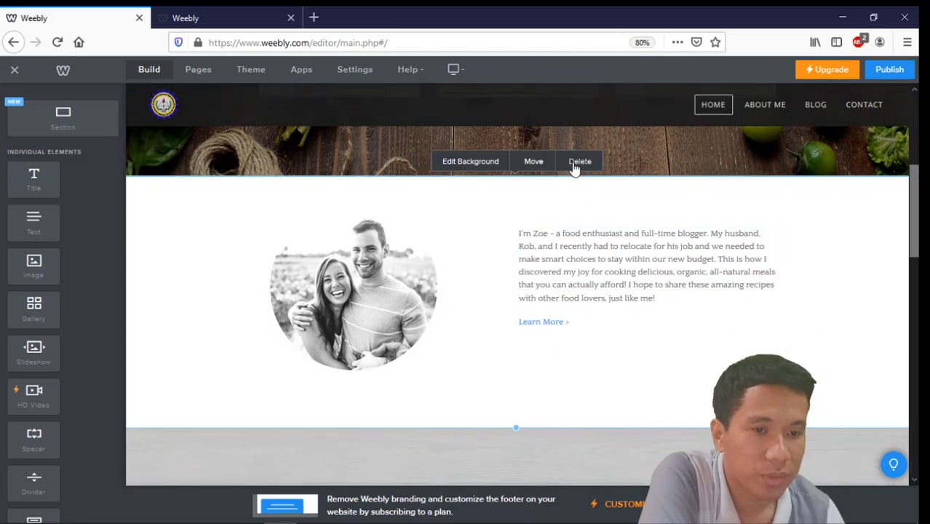
pyautogui.click(575, 164)
pyautogui.click(561, 302)
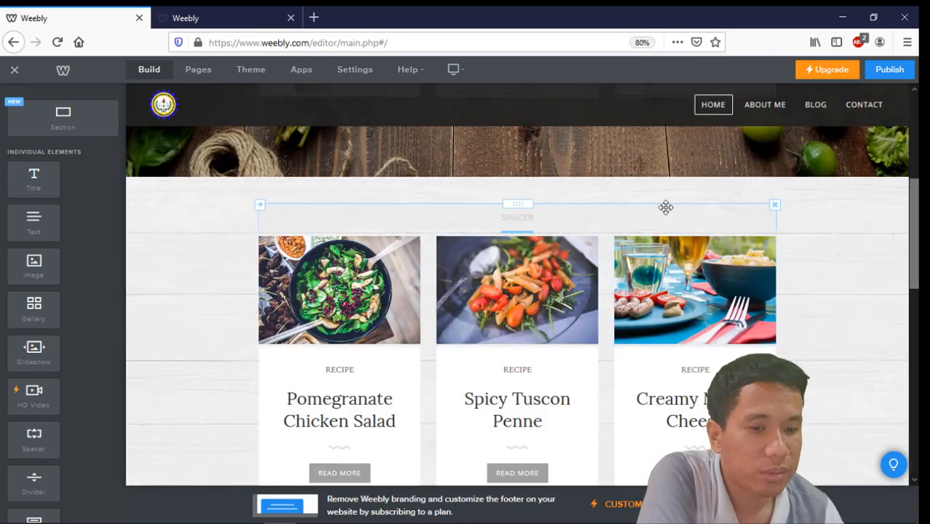
# Step: Delete the recipe cards section below the hero and confirm the removal
pyautogui.scroll(-2, 459, 406)
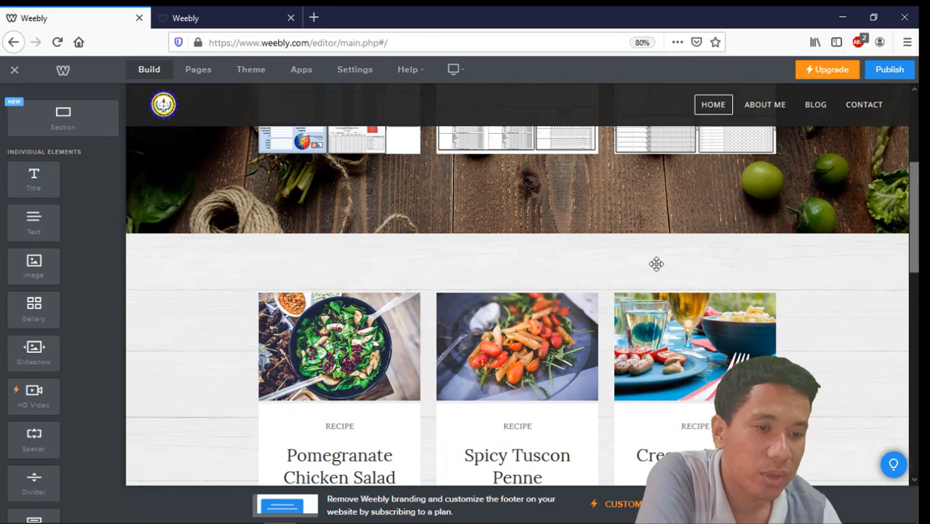
pyautogui.scroll(2, 839, 340)
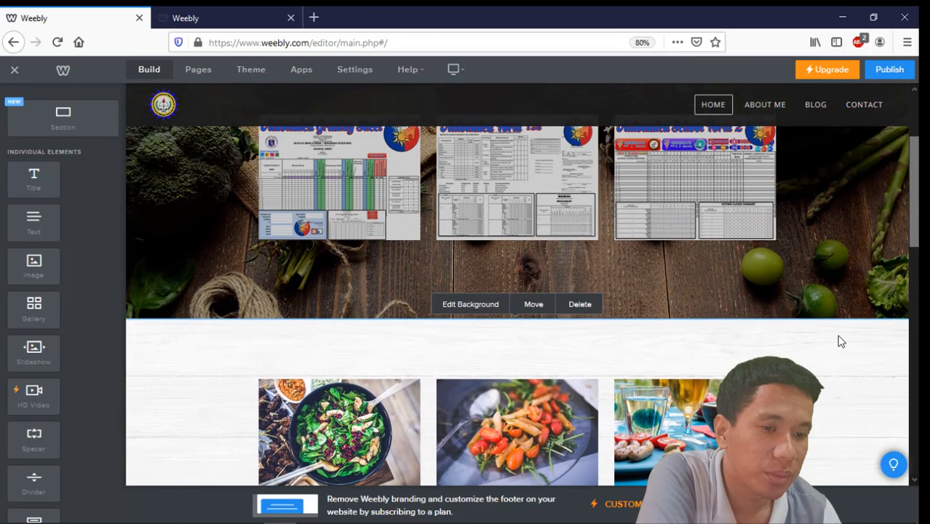
pyautogui.click(579, 306)
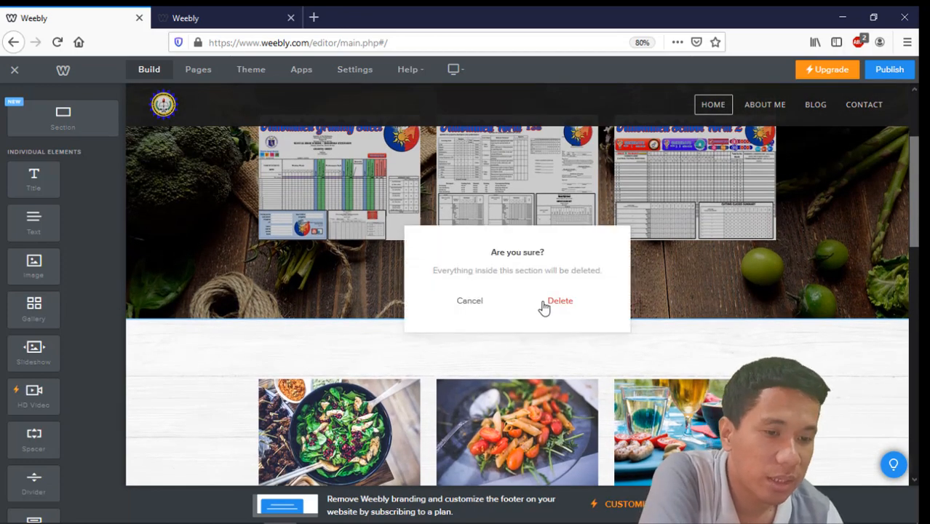
pyautogui.click(553, 301)
# Step: Delete the Popular Recipe Collections section, leaving an empty section beneath the hero images
pyautogui.scroll(-10, 572, 343)
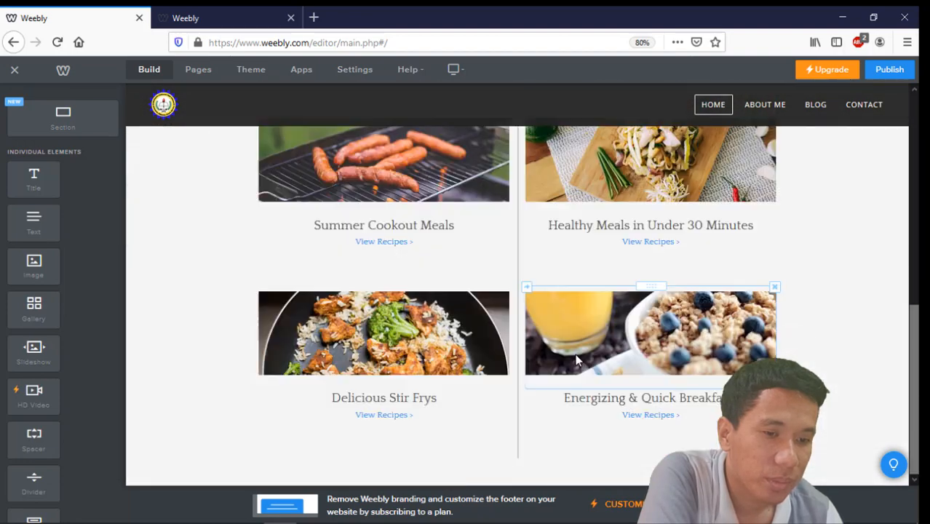
pyautogui.scroll(4, 575, 359)
pyautogui.scroll(1, 837, 326)
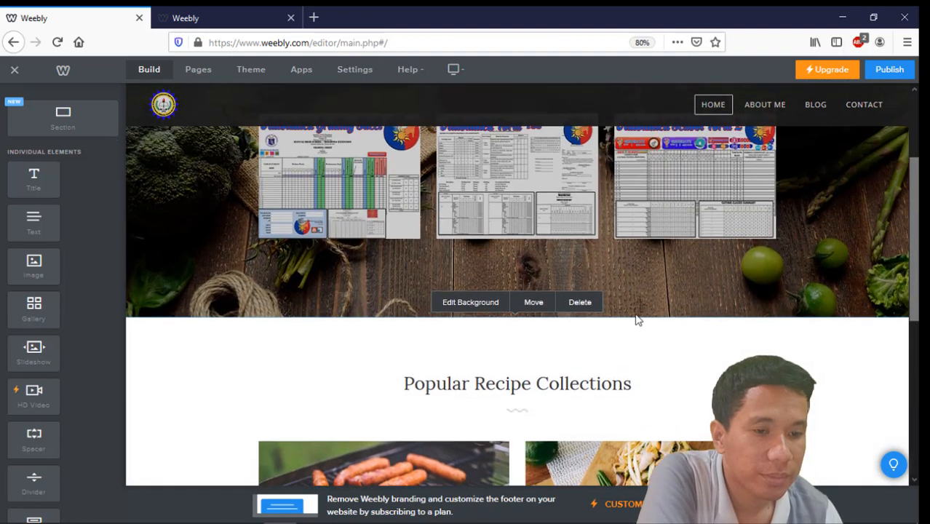
pyautogui.click(580, 302)
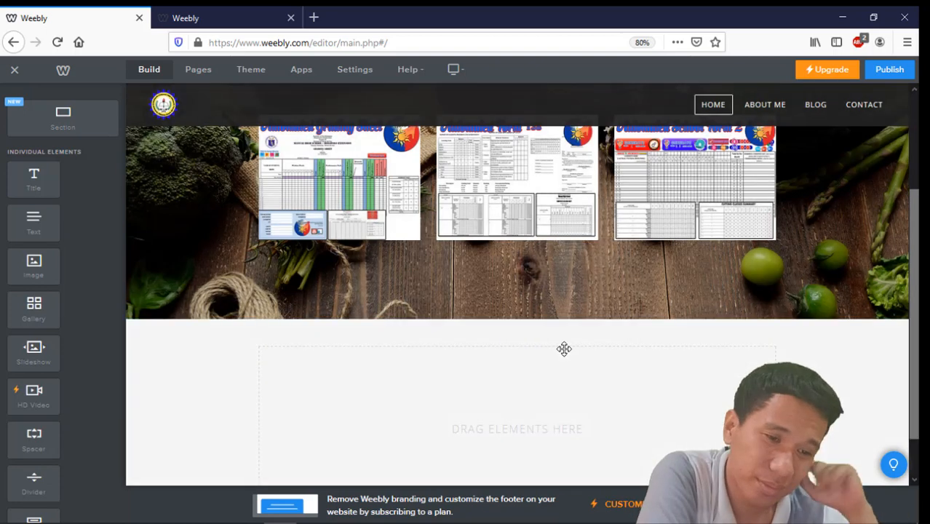
pyautogui.scroll(-2, 832, 347)
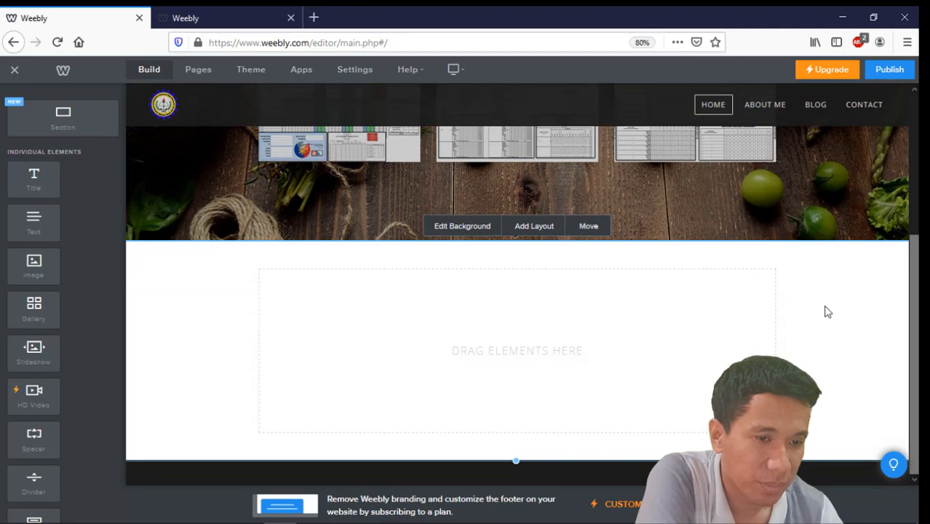
pyautogui.scroll(5, 828, 311)
pyautogui.scroll(-4, 812, 323)
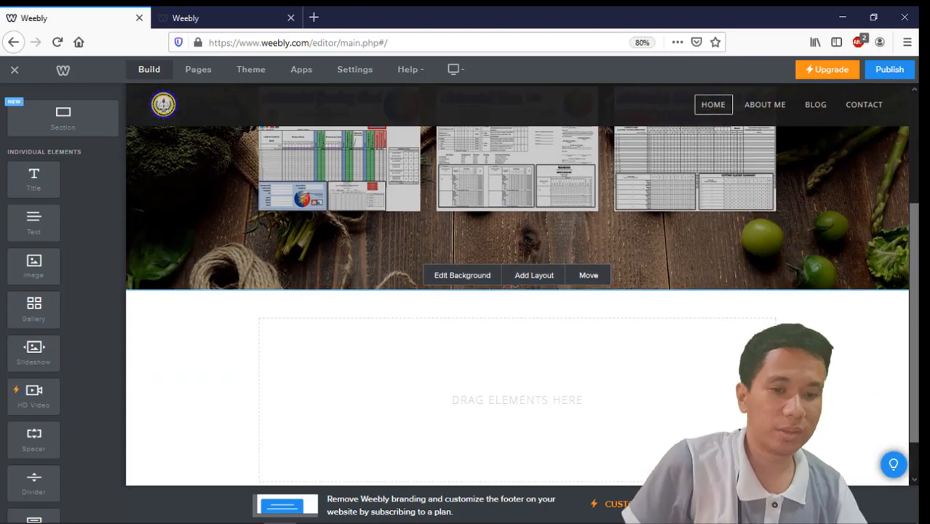
pyautogui.click(551, 283)
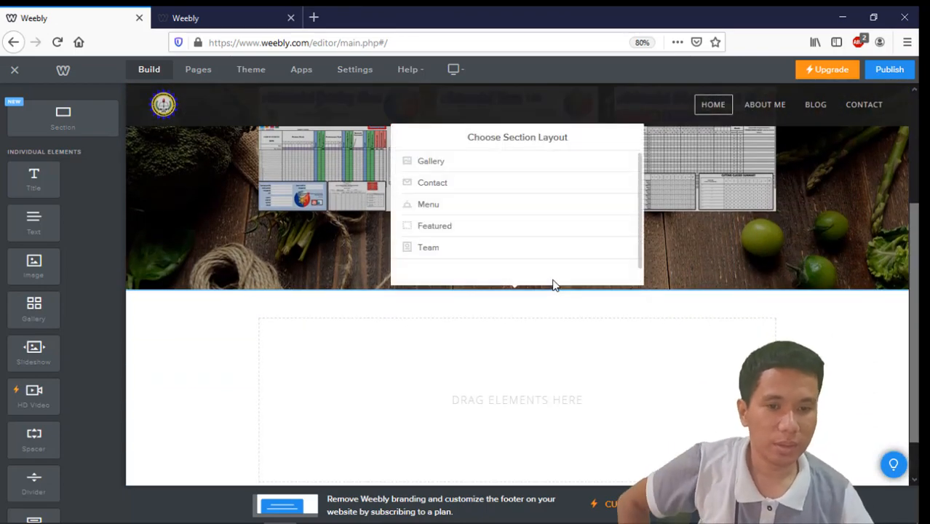
pyautogui.scroll(4, 792, 354)
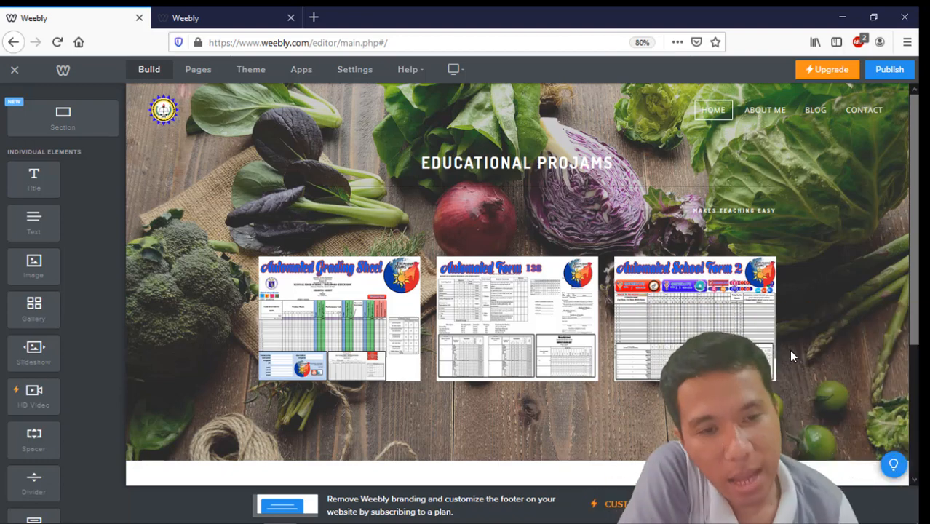
pyautogui.moveTo(786, 522)
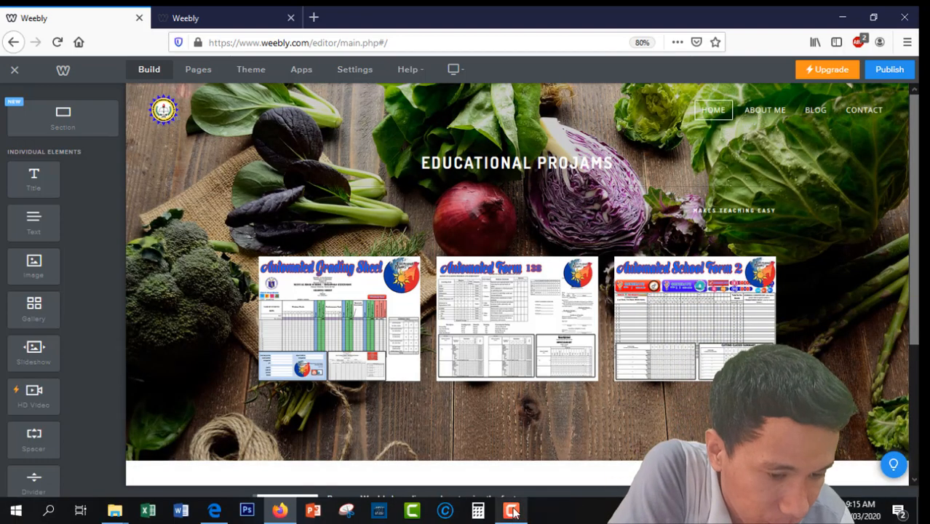
pyautogui.click(513, 515)
pyautogui.click(890, 474)
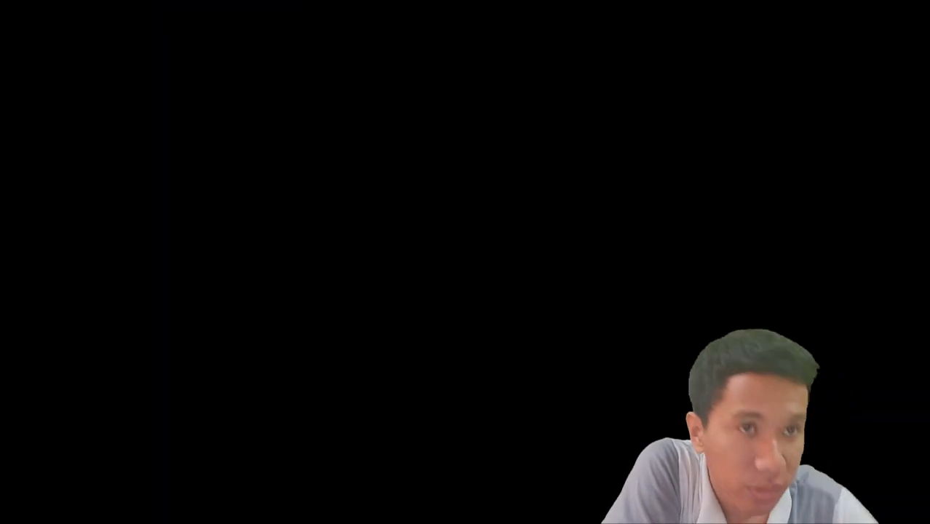